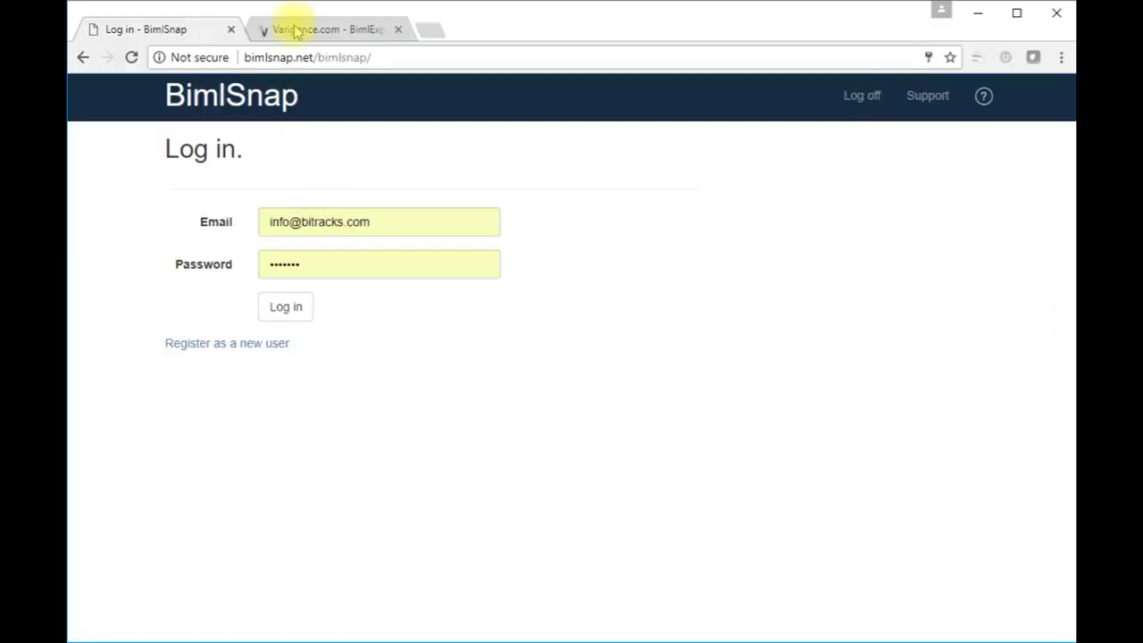
Step: Check the BimlExpress download page, and log in to BimlSnap with the saved credentials
{"action": "left_click", "coordinate": [295, 30]}
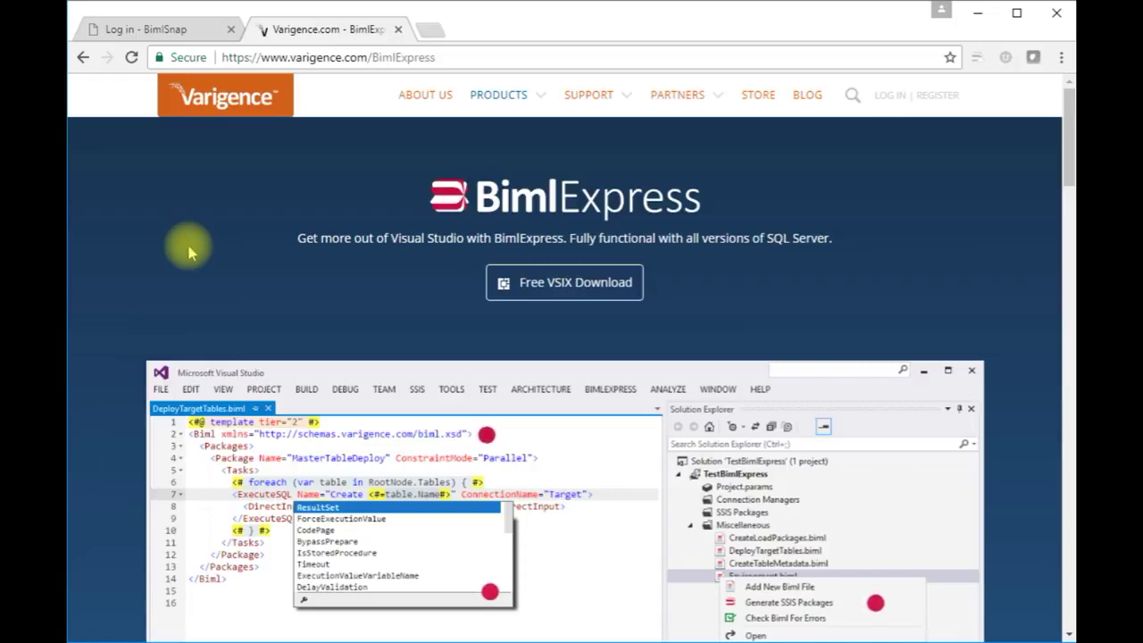
{"action": "key", "text": "ctrl+shift+Tab"}
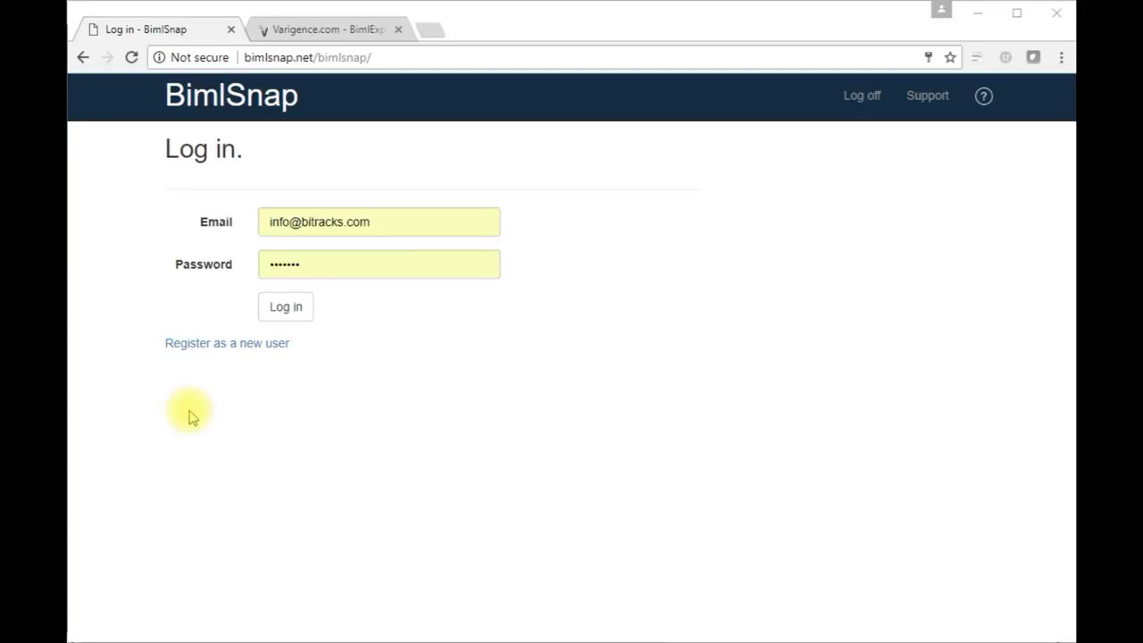
{"action": "left_click", "coordinate": [277, 308]}
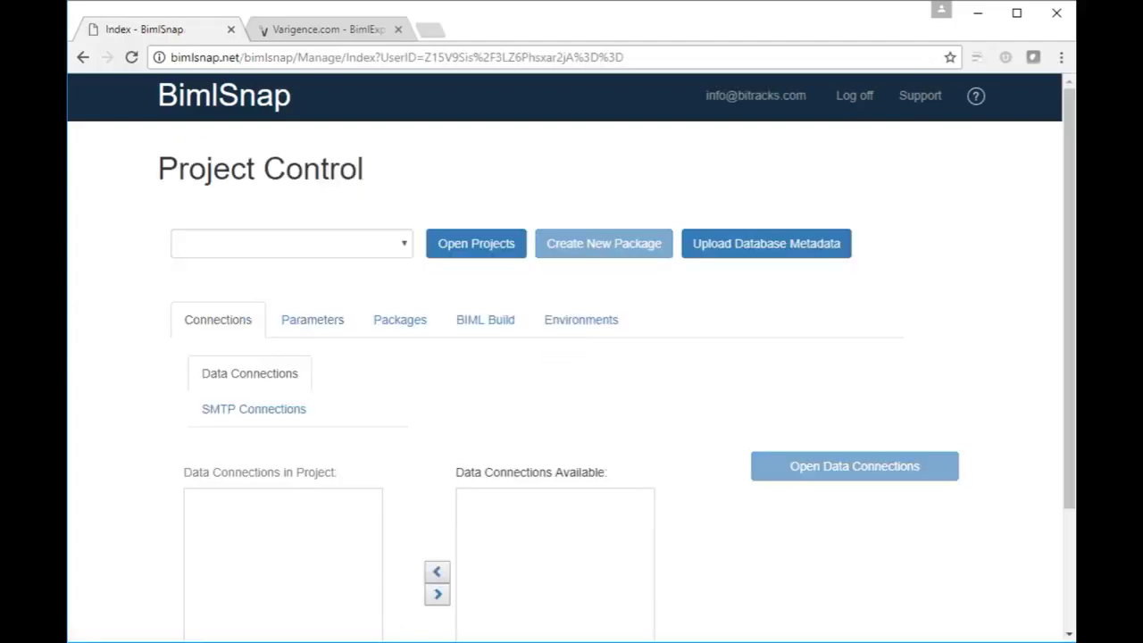
{"action": "key", "text": "ctrl+minus"}
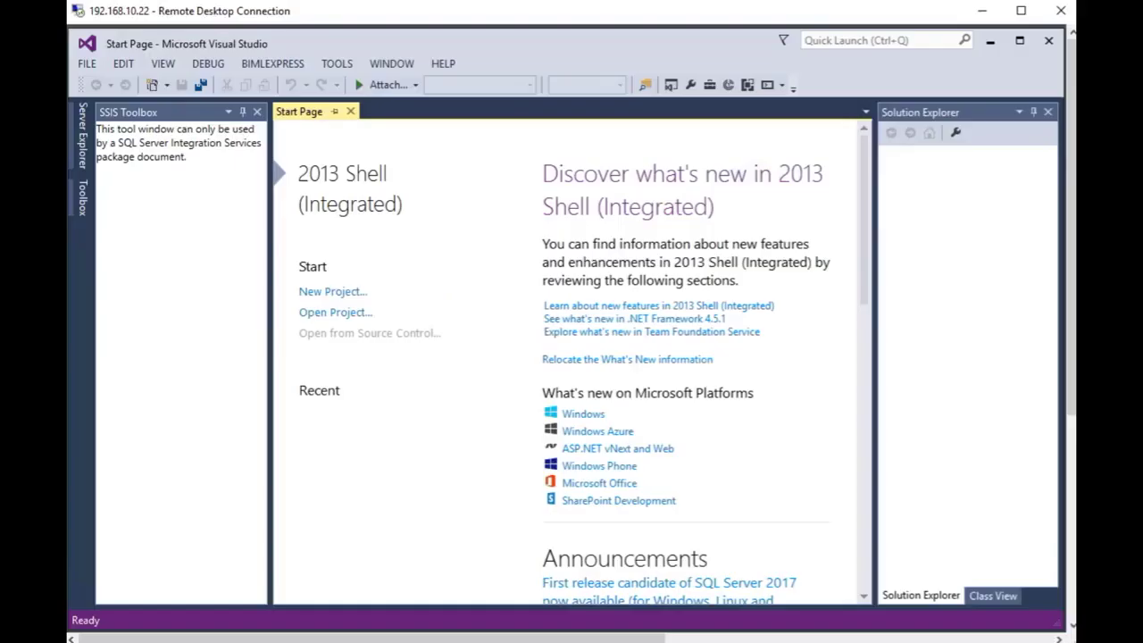
Step: Create the BimlSnap project "snap_mart Refresh" with the No Framework template group and Encrypt Sensitive With User Key protection level
{"action": "key", "text": "alt+Tab"}
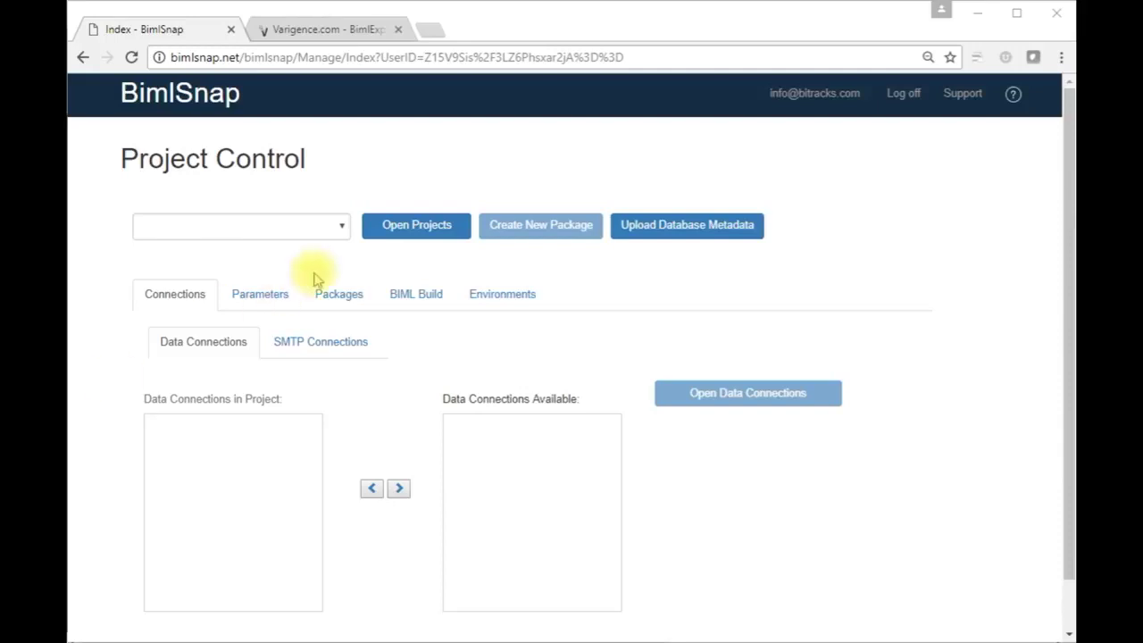
{"action": "left_click", "coordinate": [420, 228]}
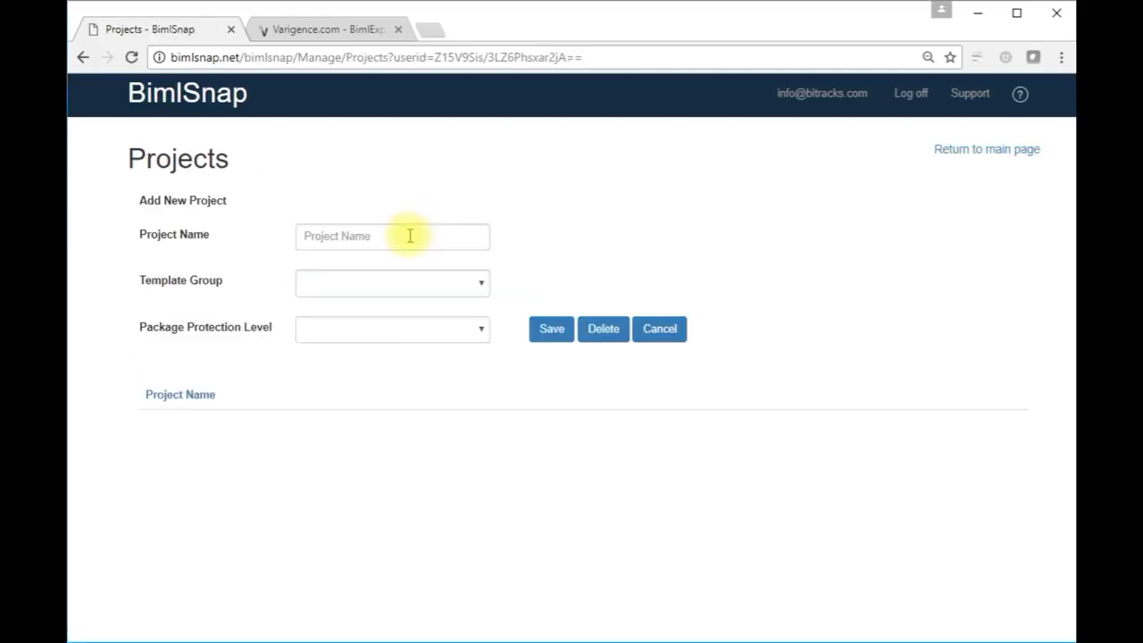
{"action": "left_click", "coordinate": [409, 236]}
{"action": "type", "text": "snap_mart Refresh"}
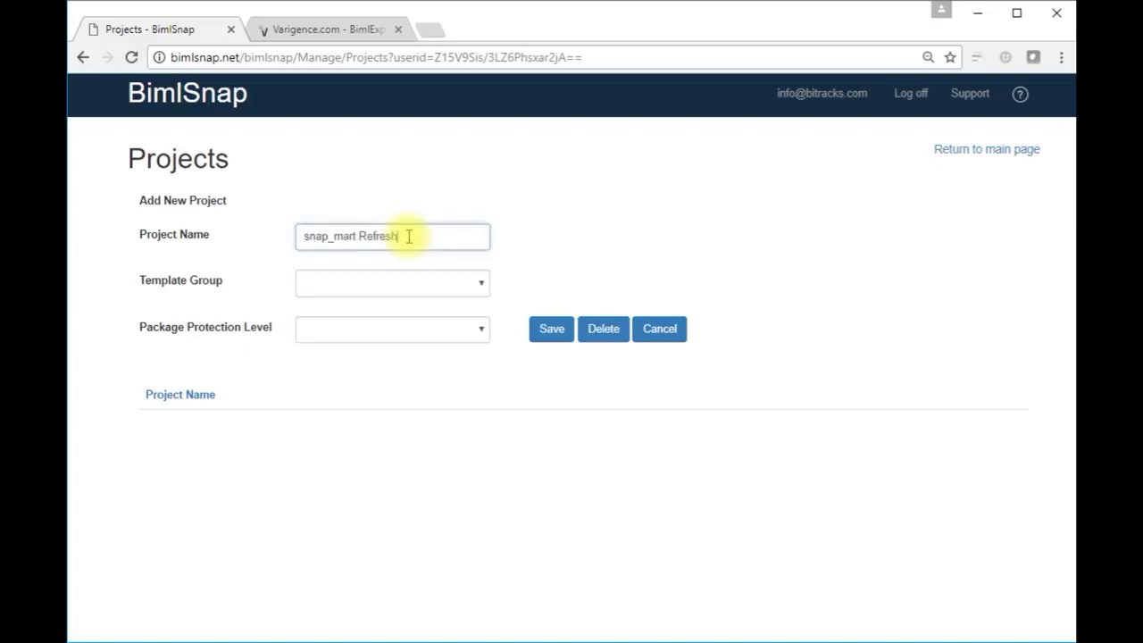
{"action": "left_click", "coordinate": [368, 287]}
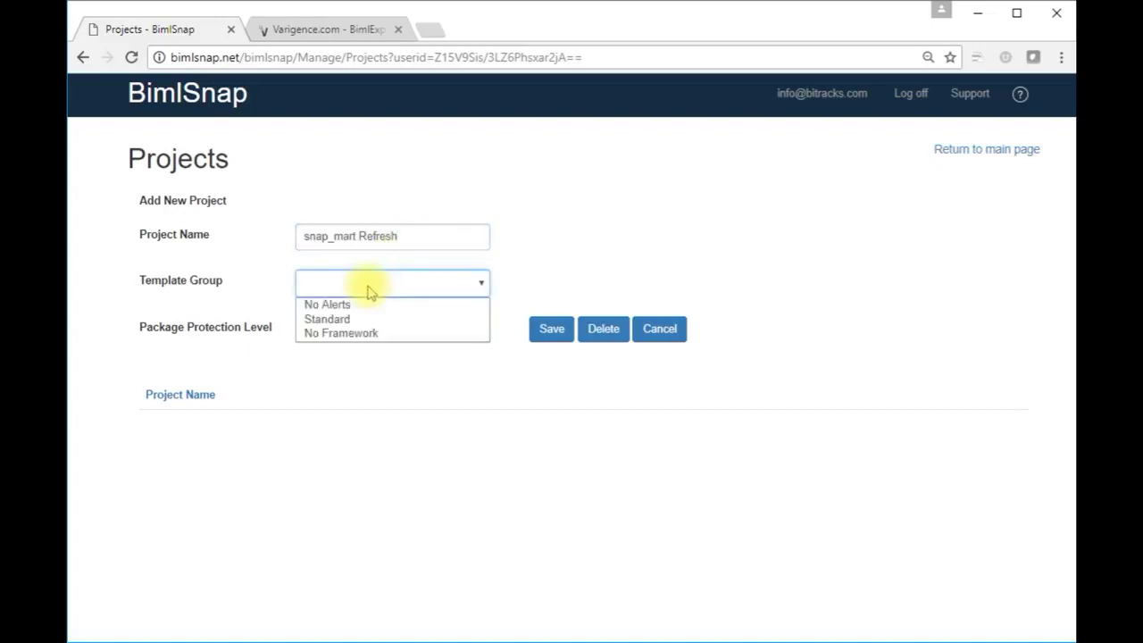
{"action": "left_click", "coordinate": [352, 334]}
{"action": "left_click", "coordinate": [352, 336]}
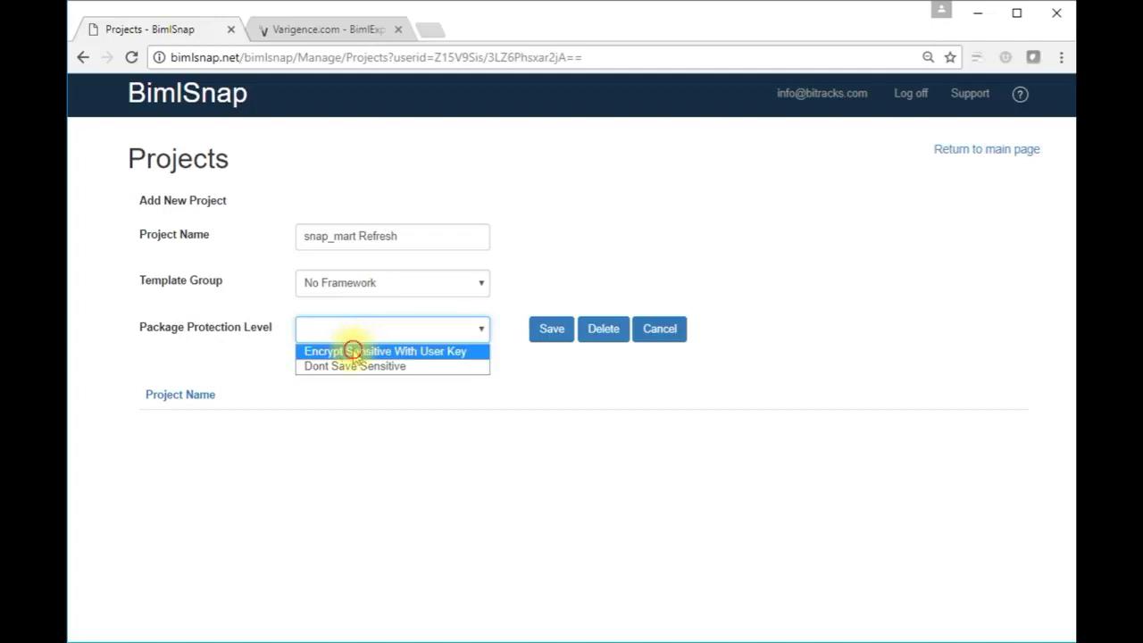
{"action": "left_click", "coordinate": [356, 354]}
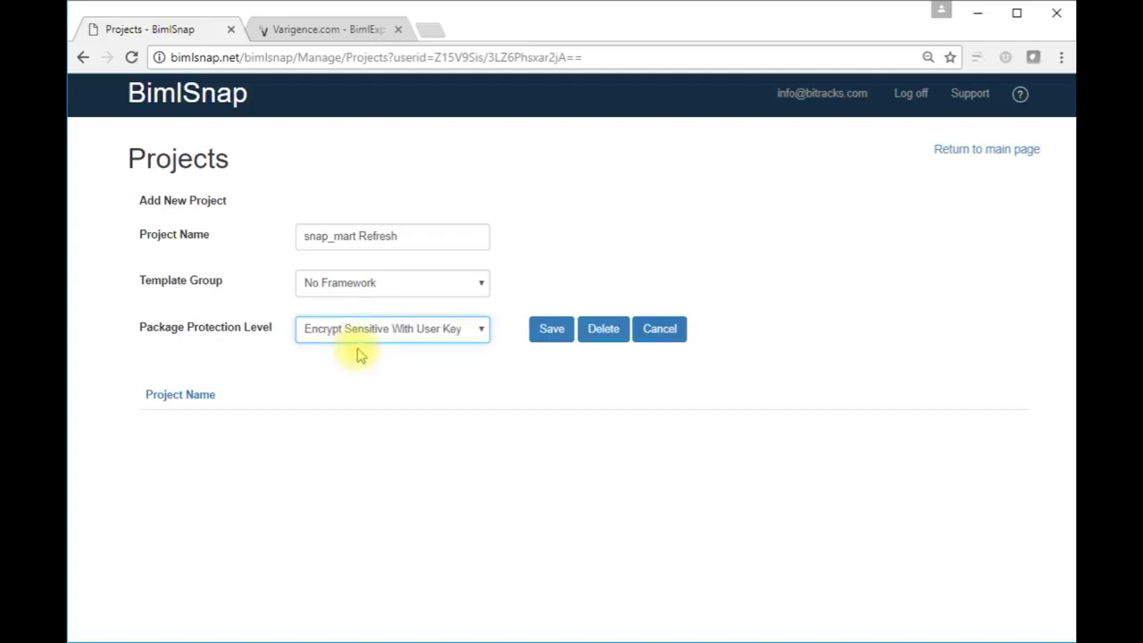
{"action": "left_click", "coordinate": [552, 330]}
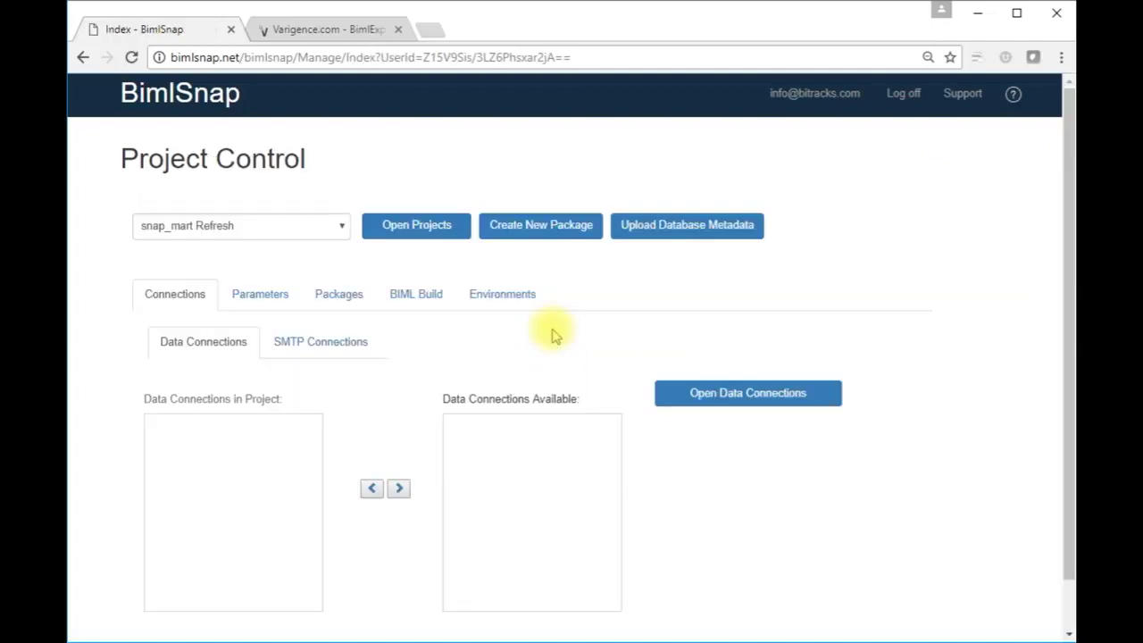
Step: Switch to Visual Studio and create an Integration Services project named "snap_mart Refresh", dismissing the Getting Started window
{"action": "key", "text": "alt+Tab"}
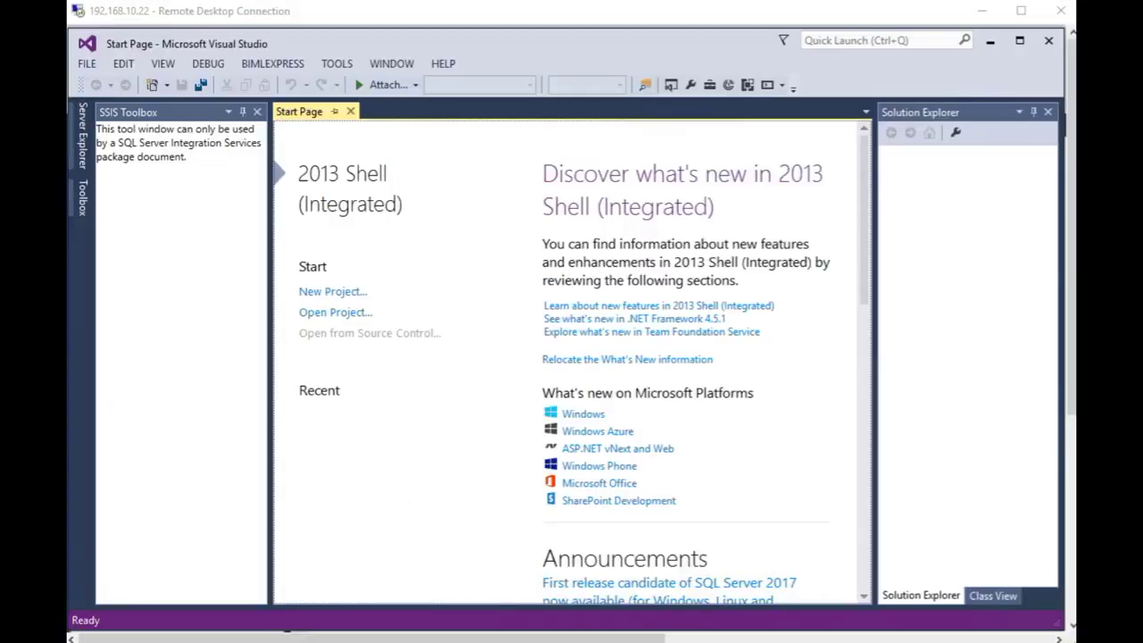
{"action": "left_click", "coordinate": [332, 293]}
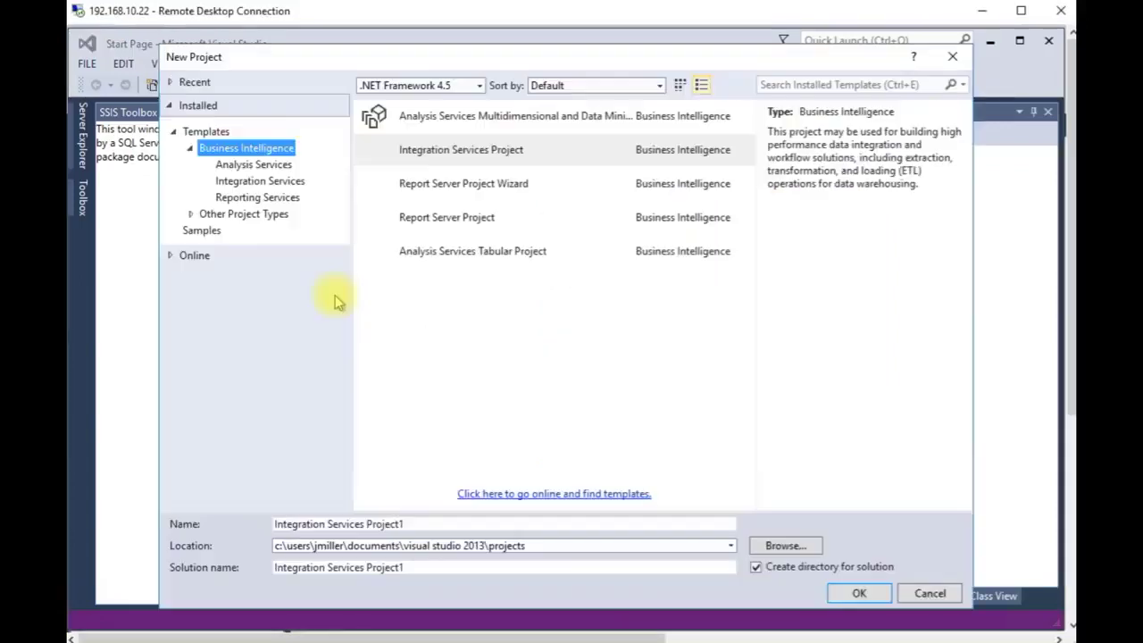
{"action": "triple_click", "coordinate": [453, 525]}
{"action": "type", "text": "snap_mart Refresh"}
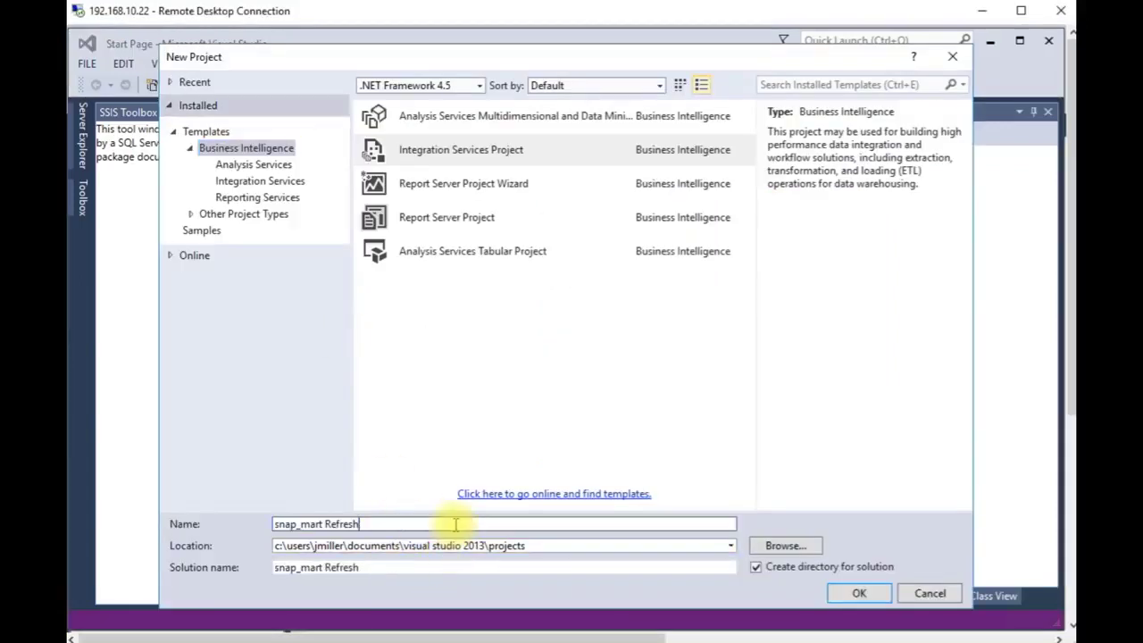
{"action": "left_click", "coordinate": [845, 594]}
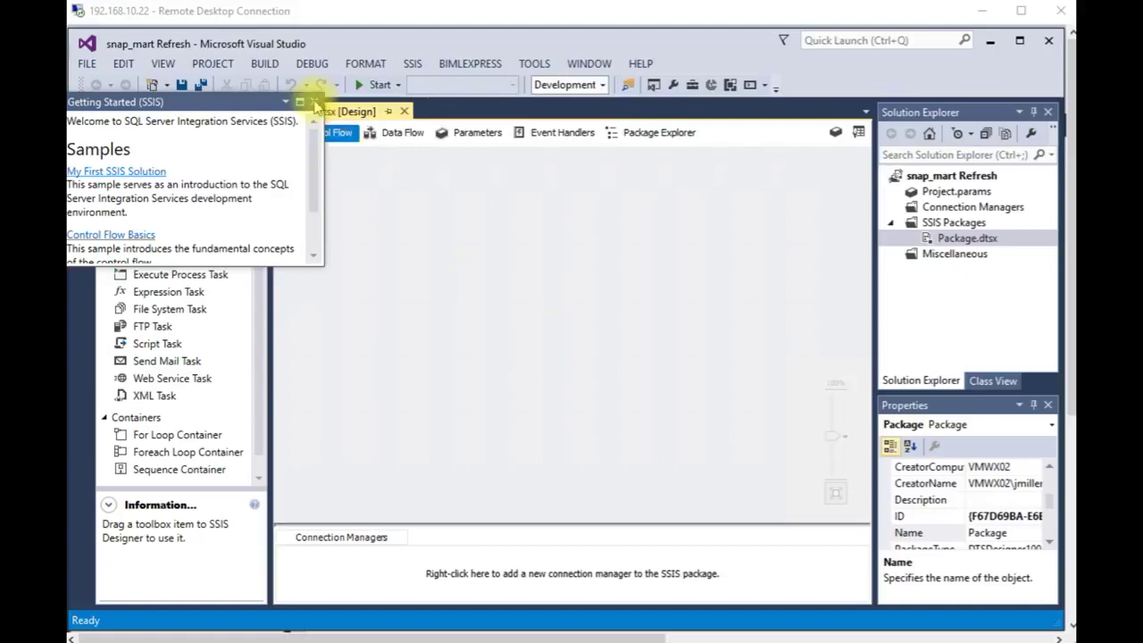
{"action": "left_click", "coordinate": [313, 101]}
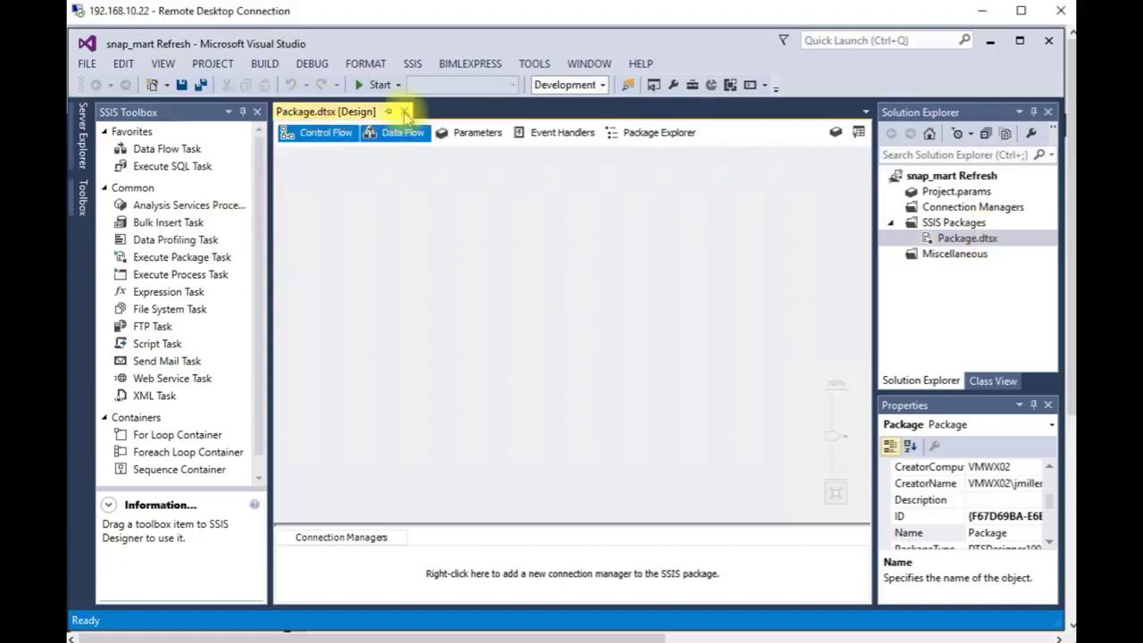
Step: Close the default Package.dtsx and delete it from the project's SSIS packages
{"action": "left_click", "coordinate": [404, 111]}
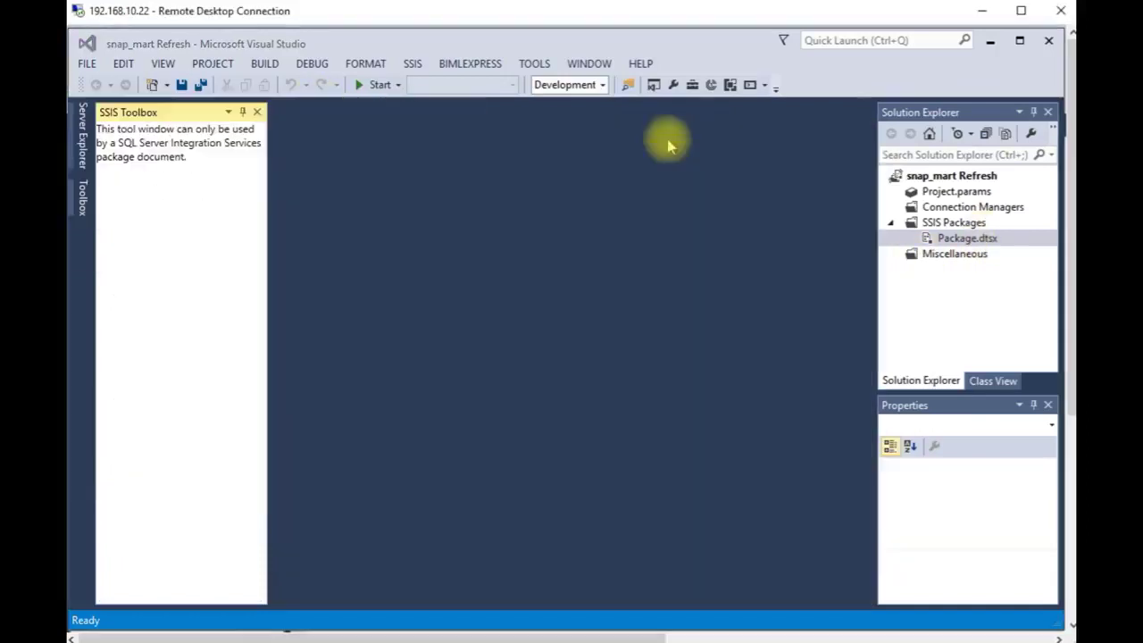
{"action": "right_click", "coordinate": [969, 239]}
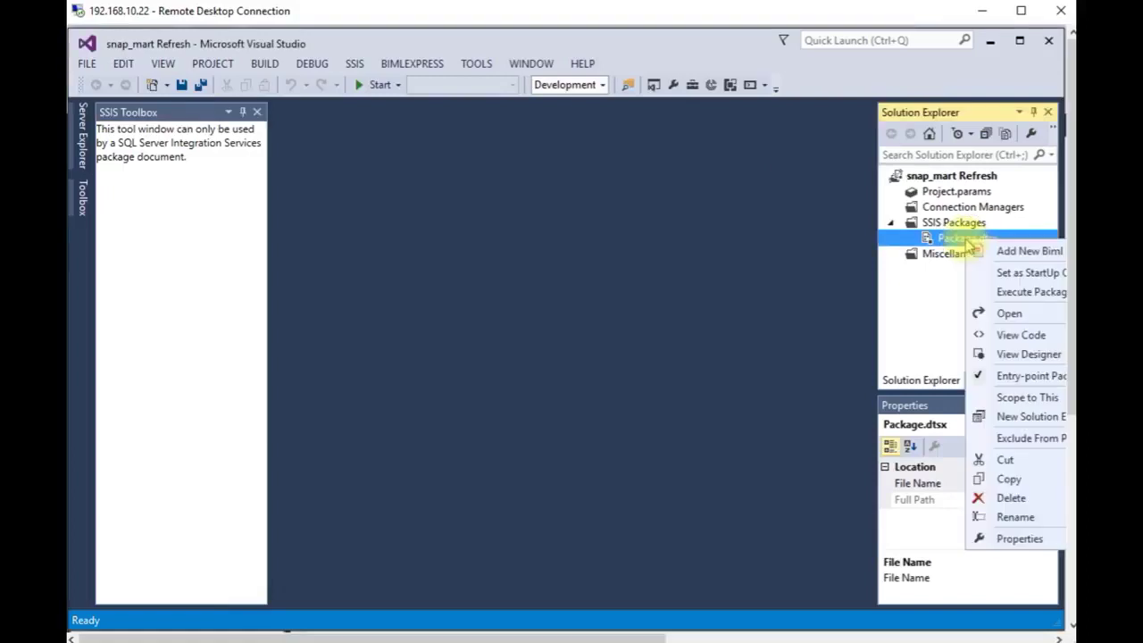
{"action": "left_click", "coordinate": [1012, 497]}
{"action": "left_click", "coordinate": [739, 366]}
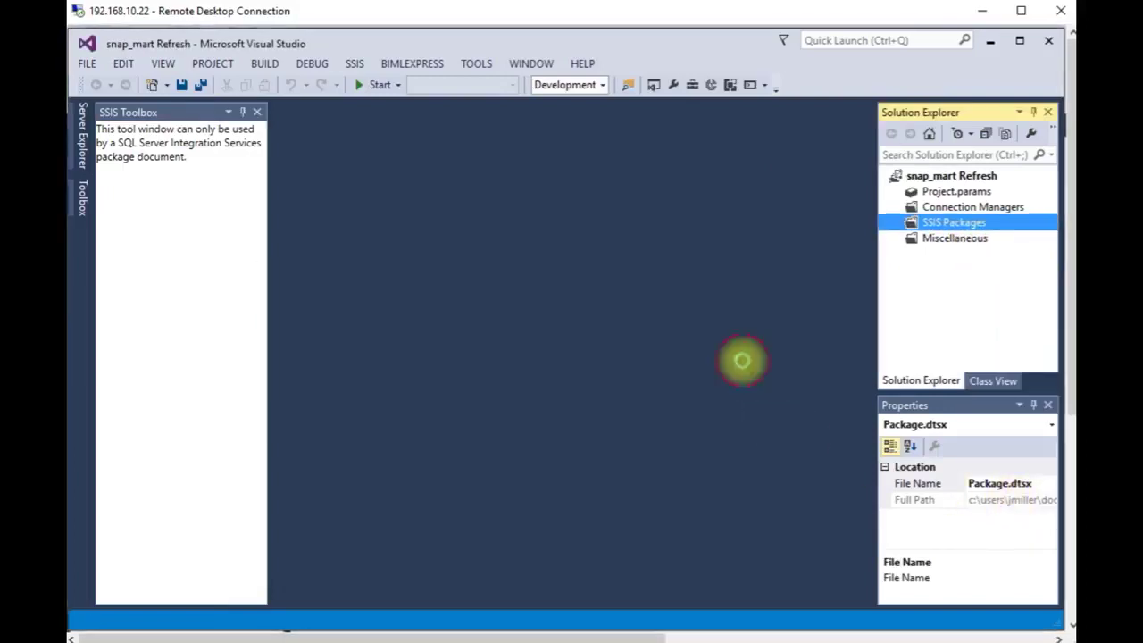
Step: Examine the available BimlExpress commands, and review the snap_mart database and its stg.dim_database table in SQL Server Management Studio
{"action": "left_click", "coordinate": [393, 65]}
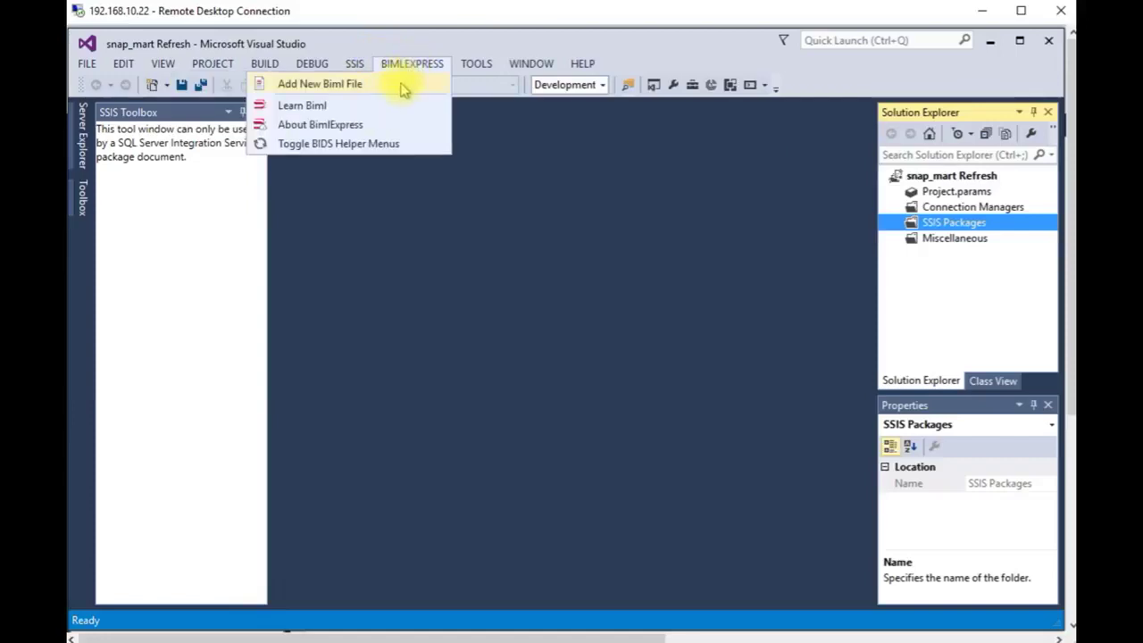
{"action": "left_click", "coordinate": [401, 86]}
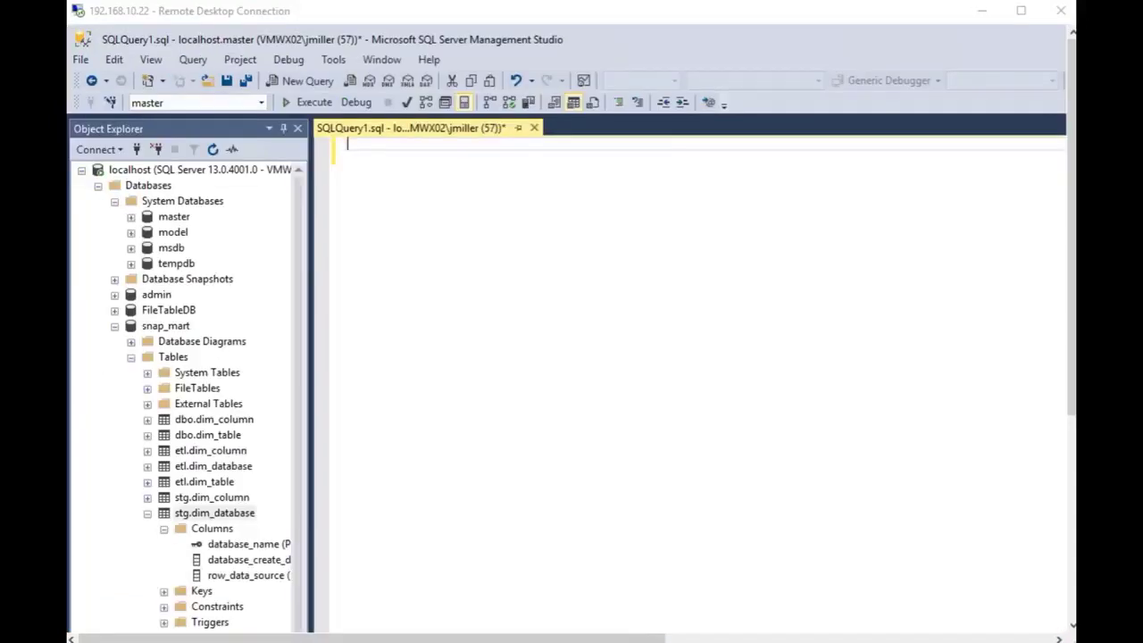
{"action": "left_click", "coordinate": [168, 327]}
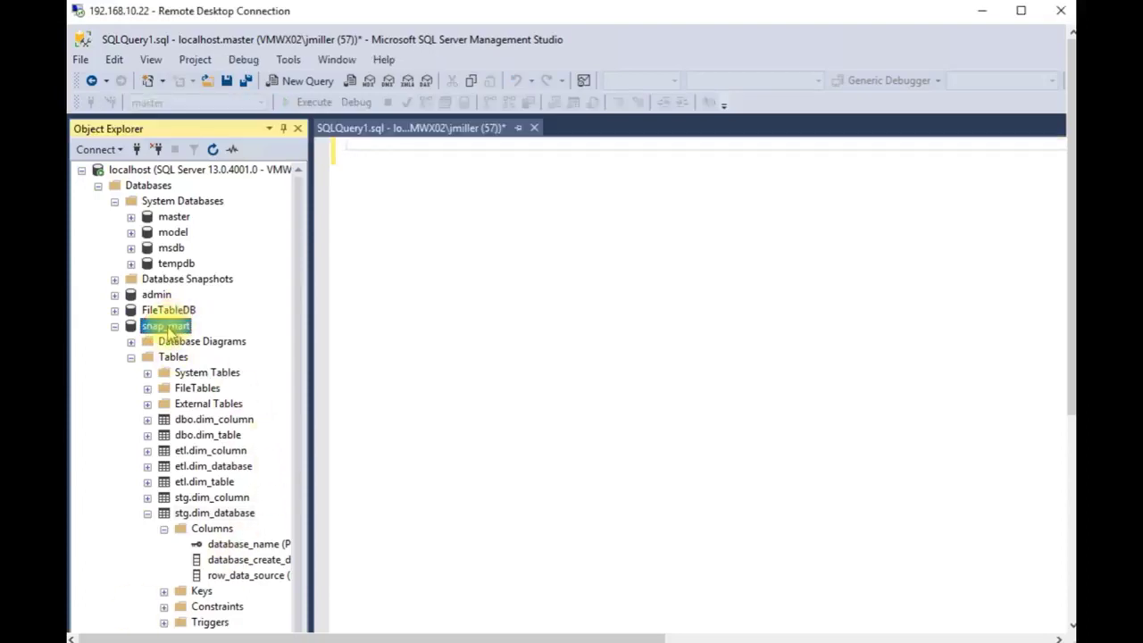
{"action": "left_click", "coordinate": [132, 171]}
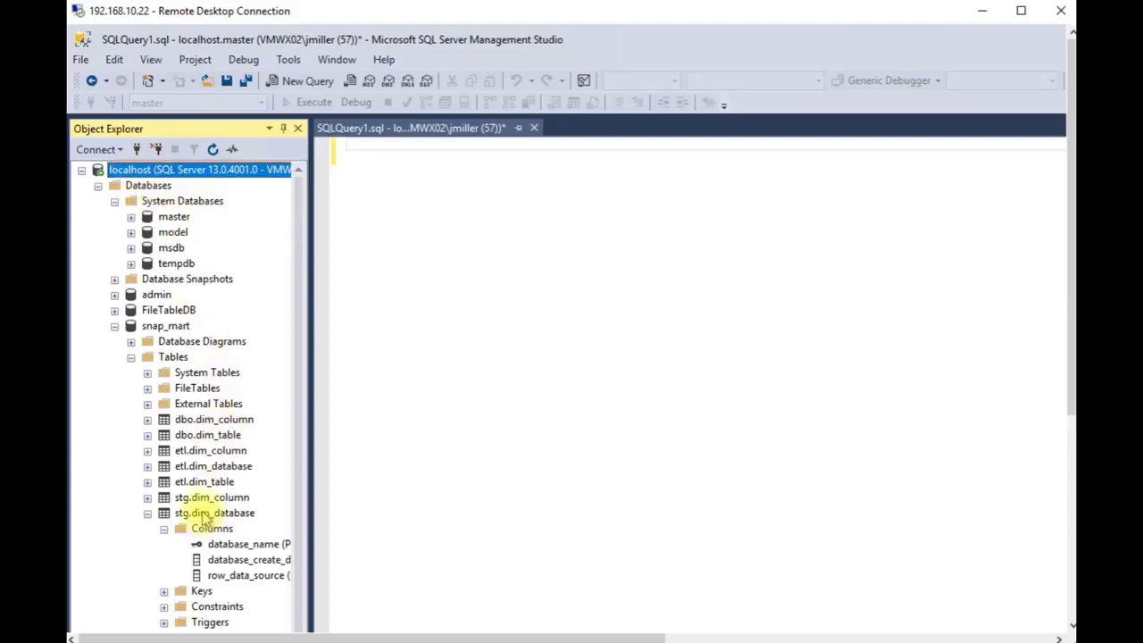
{"action": "left_click", "coordinate": [204, 517]}
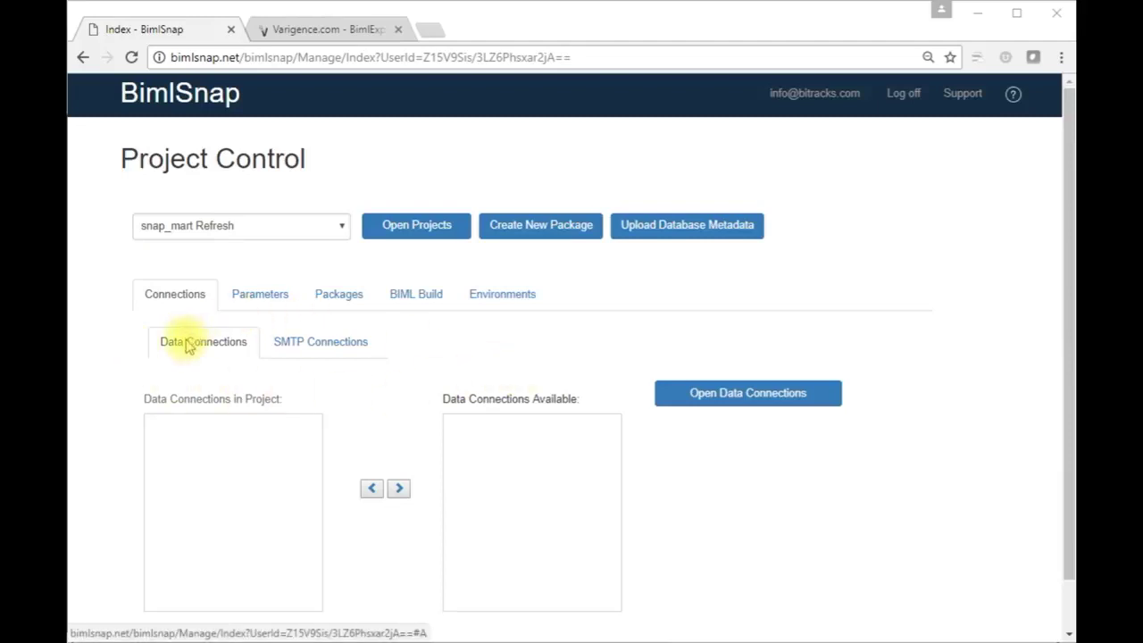
Step: Return to BimlSnap and save a data connection named SQL_Server for the master database on localhost
{"action": "left_click", "coordinate": [740, 400]}
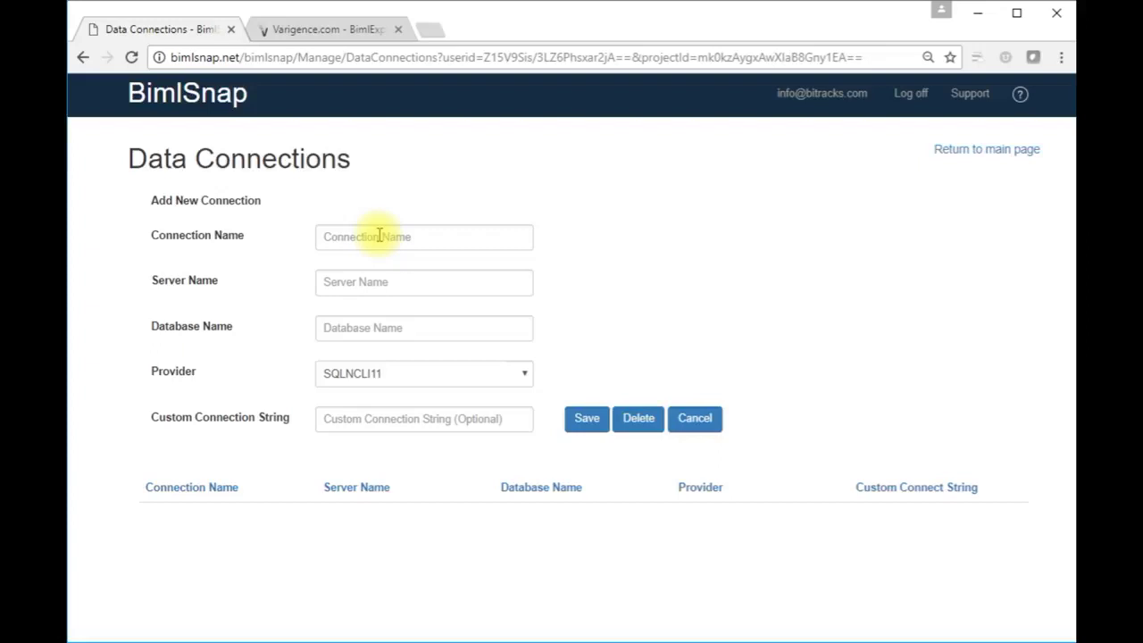
{"action": "left_click", "coordinate": [379, 235]}
{"action": "type", "text": "SQL_Server"}
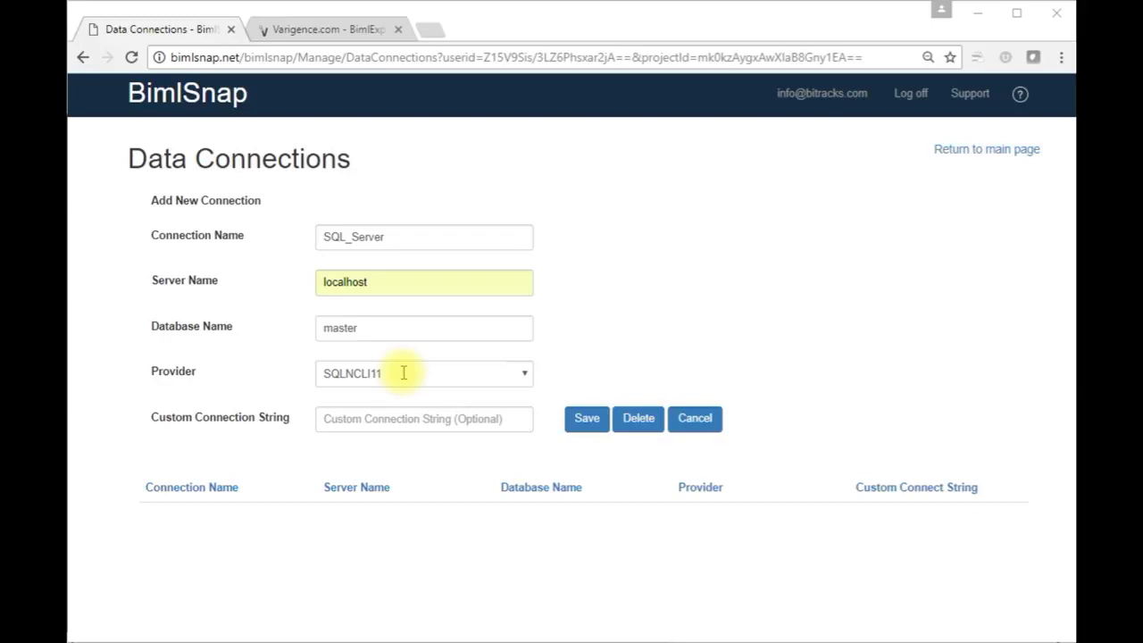
{"action": "left_click", "coordinate": [587, 426]}
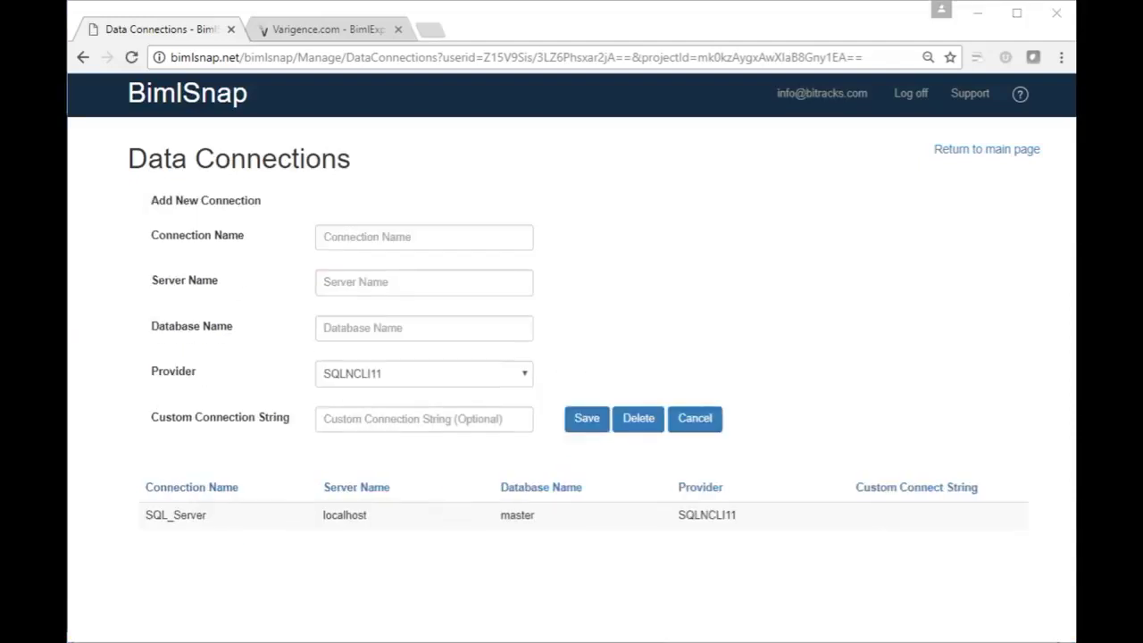
Step: Save a data connection named snap_mart for the snap_mart database on localhost, and return to Project Control
{"action": "left_click", "coordinate": [422, 236]}
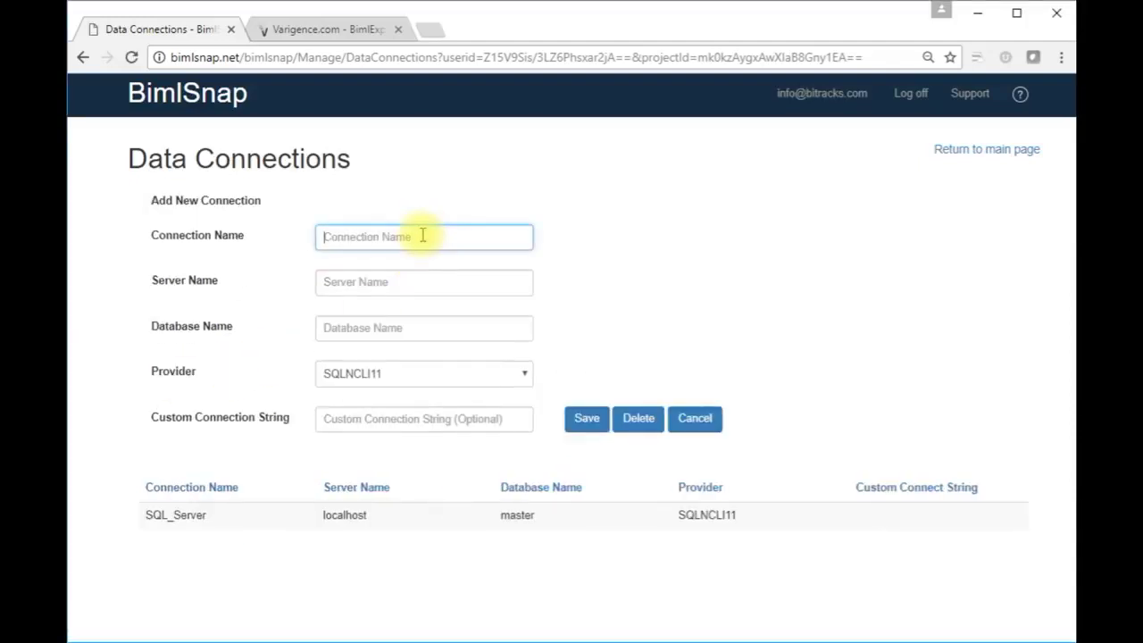
{"action": "type", "text": "snap_mart"}
{"action": "left_click", "coordinate": [405, 281]}
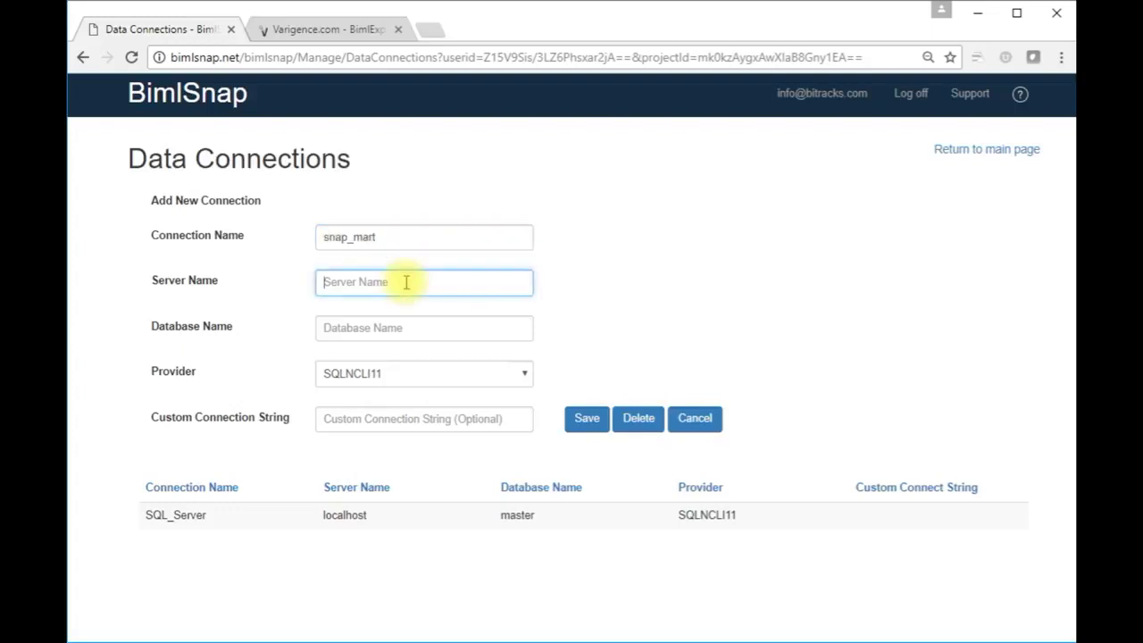
{"action": "type", "text": "localhost"}
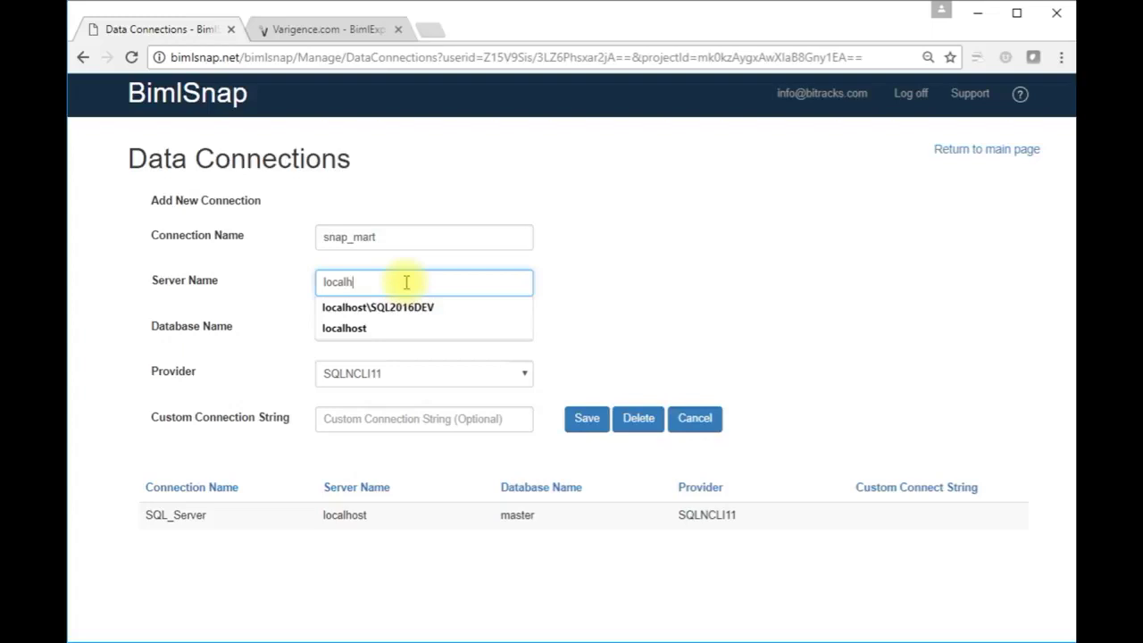
{"action": "left_click", "coordinate": [394, 329]}
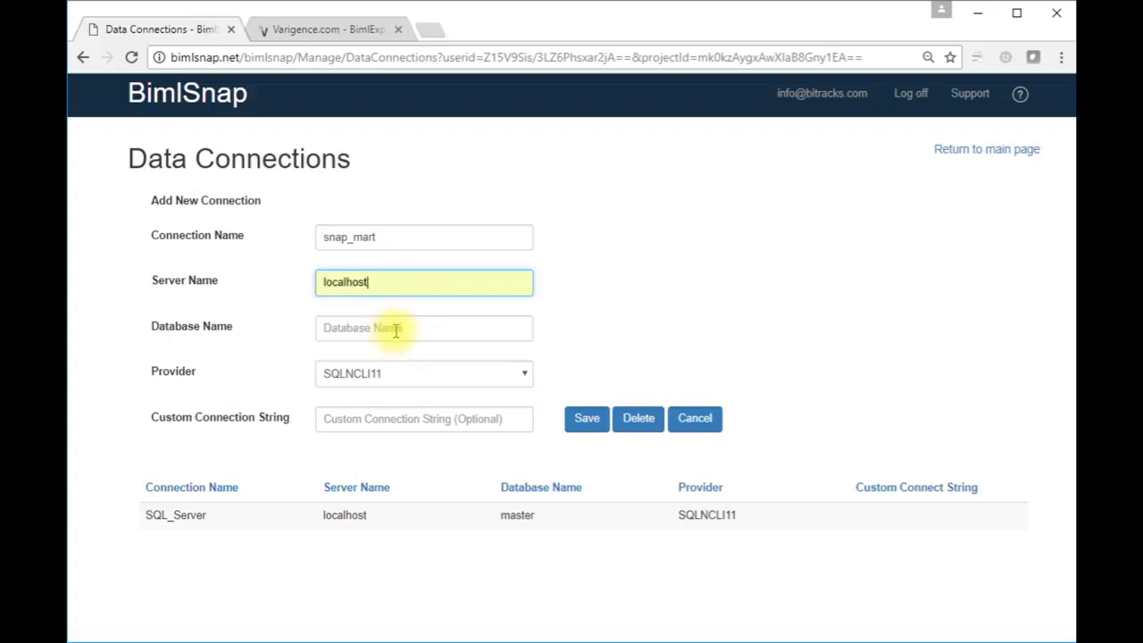
{"action": "left_click_drag", "start_coordinate": [375, 237], "coordinate": [320, 239]}
{"action": "key", "text": "ctrl+c"}
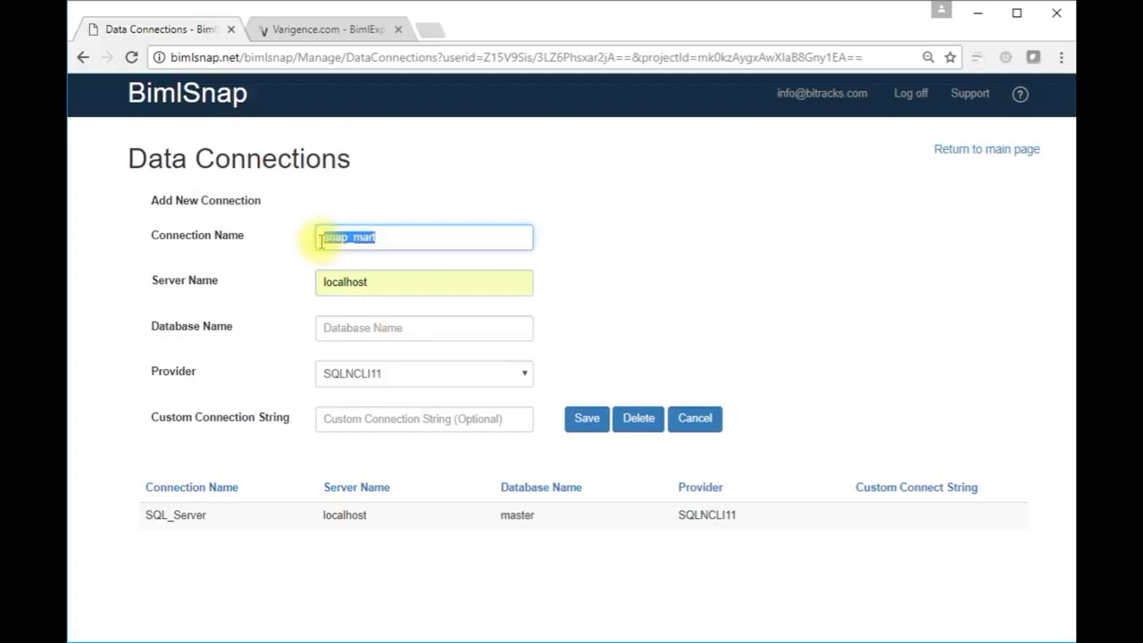
{"action": "left_click", "coordinate": [390, 328]}
{"action": "key", "text": "ctrl+v"}
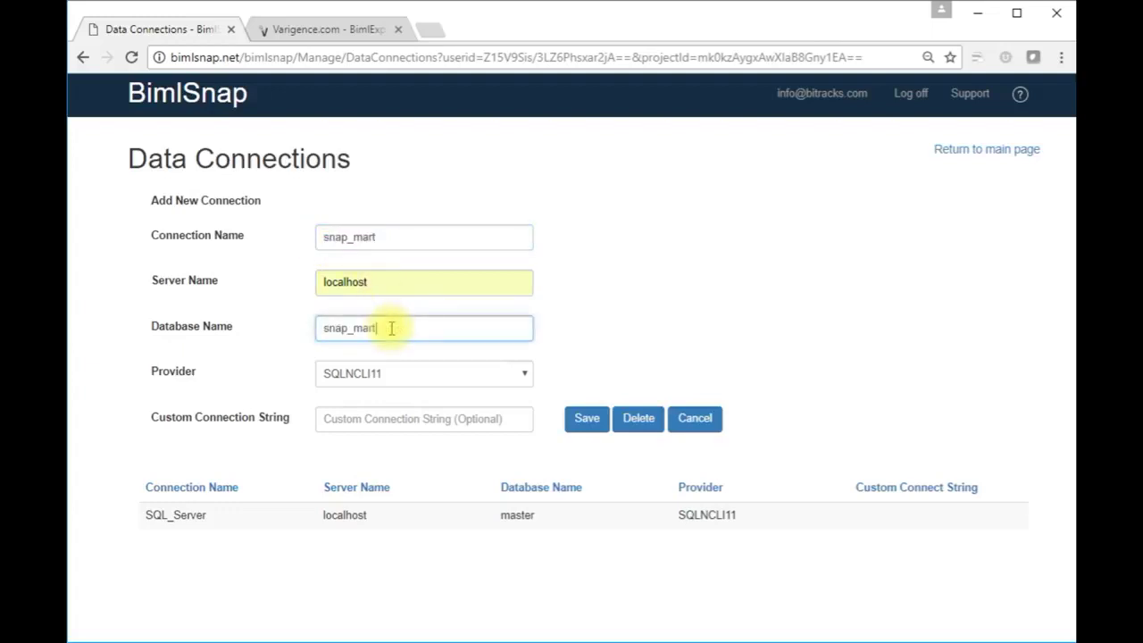
{"action": "left_click", "coordinate": [588, 424]}
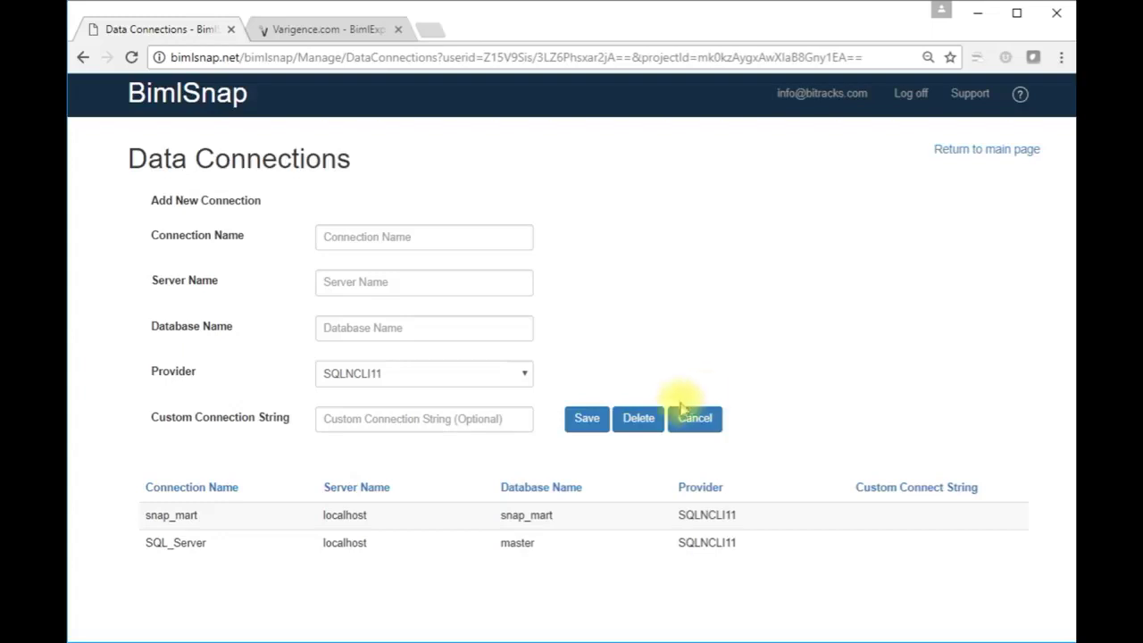
{"action": "left_click", "coordinate": [985, 153]}
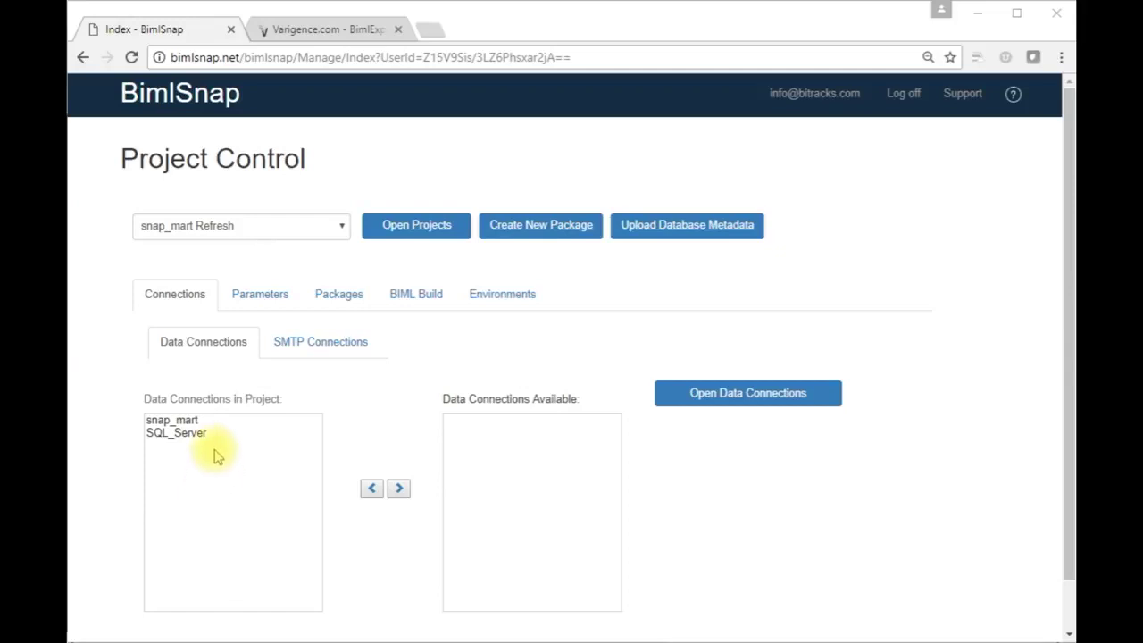
Step: Review the project's parameters and packages, and start a new package with the Data Flow pattern
{"action": "left_click", "coordinate": [255, 298]}
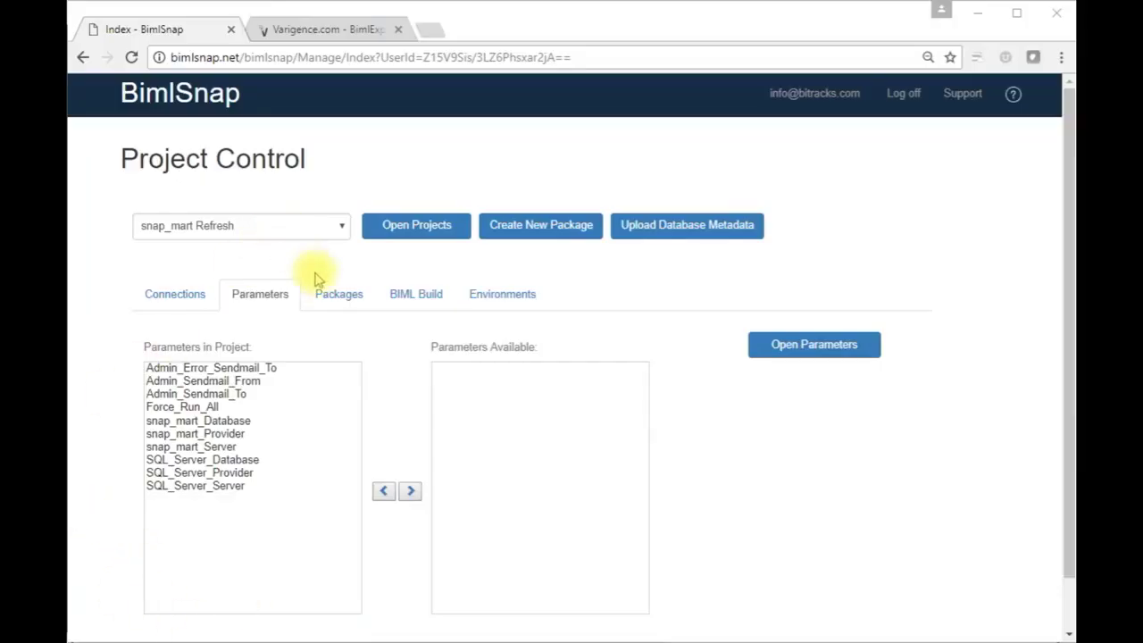
{"action": "left_click", "coordinate": [329, 300]}
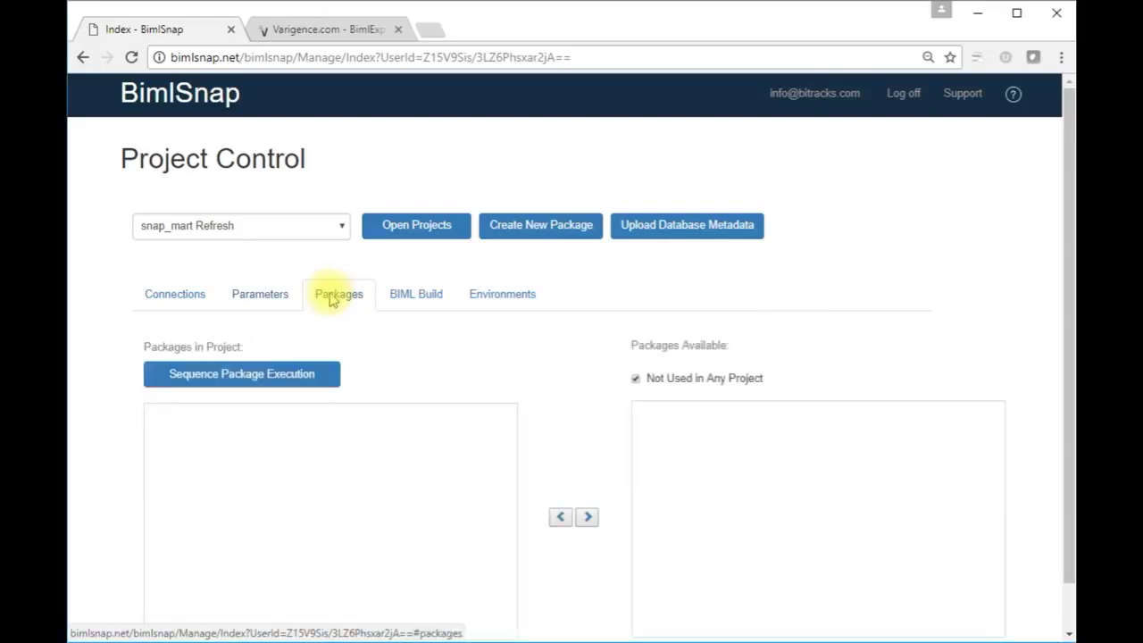
{"action": "left_click", "coordinate": [536, 227]}
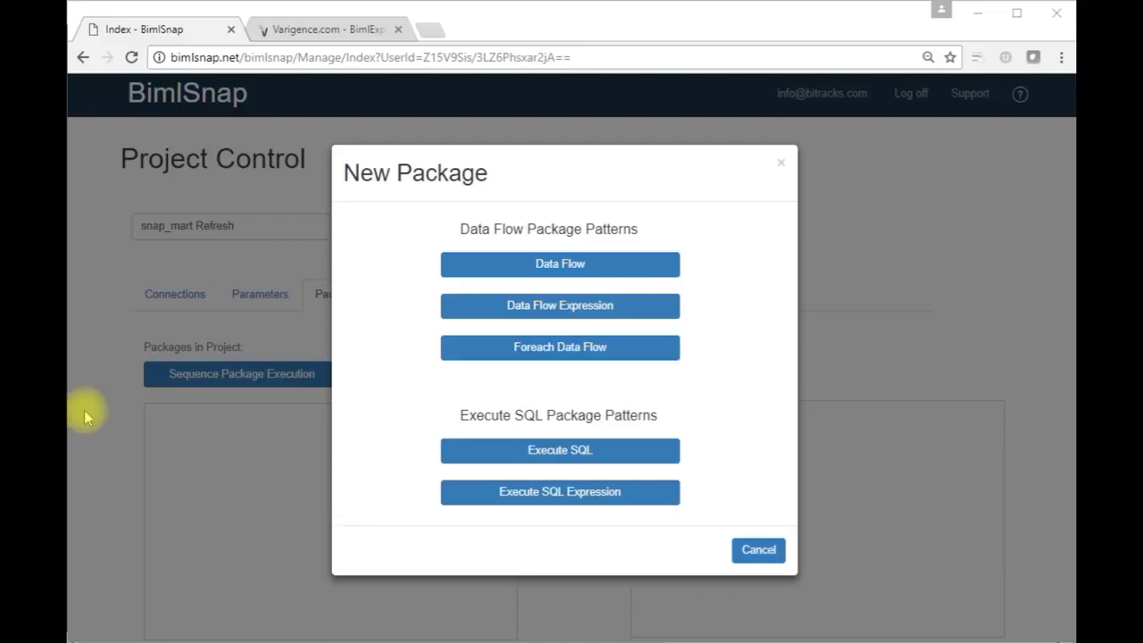
{"action": "left_click", "coordinate": [556, 268]}
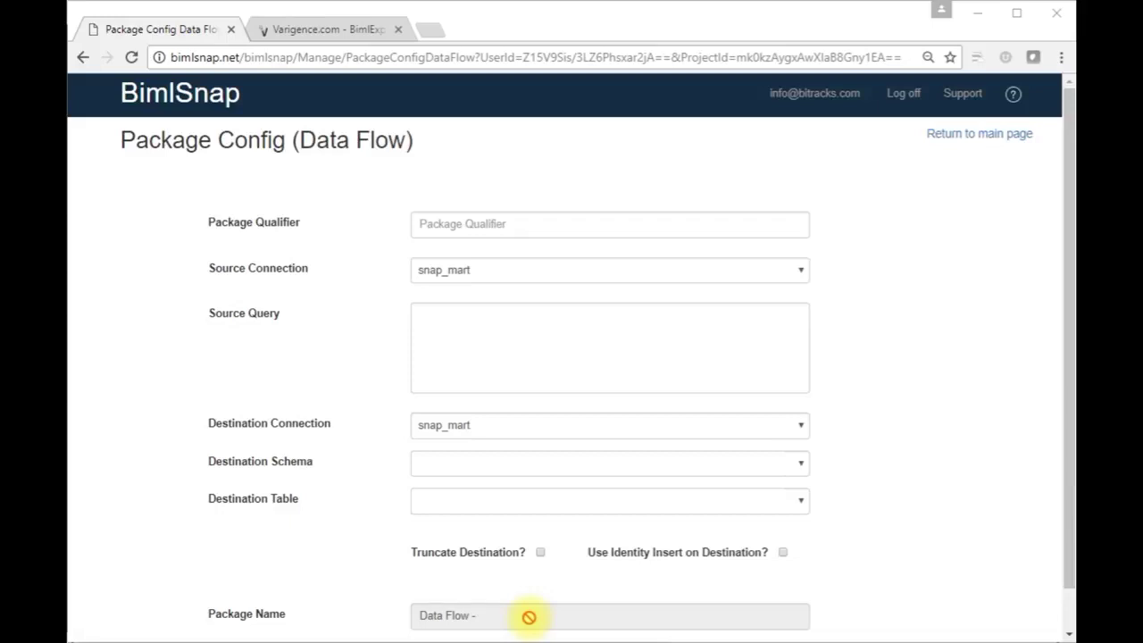
Step: Set the package qualifier to src_to_stg and the source connection to SQL_Server
{"action": "left_click", "coordinate": [482, 225]}
{"action": "type", "text": "src_to_stg"}
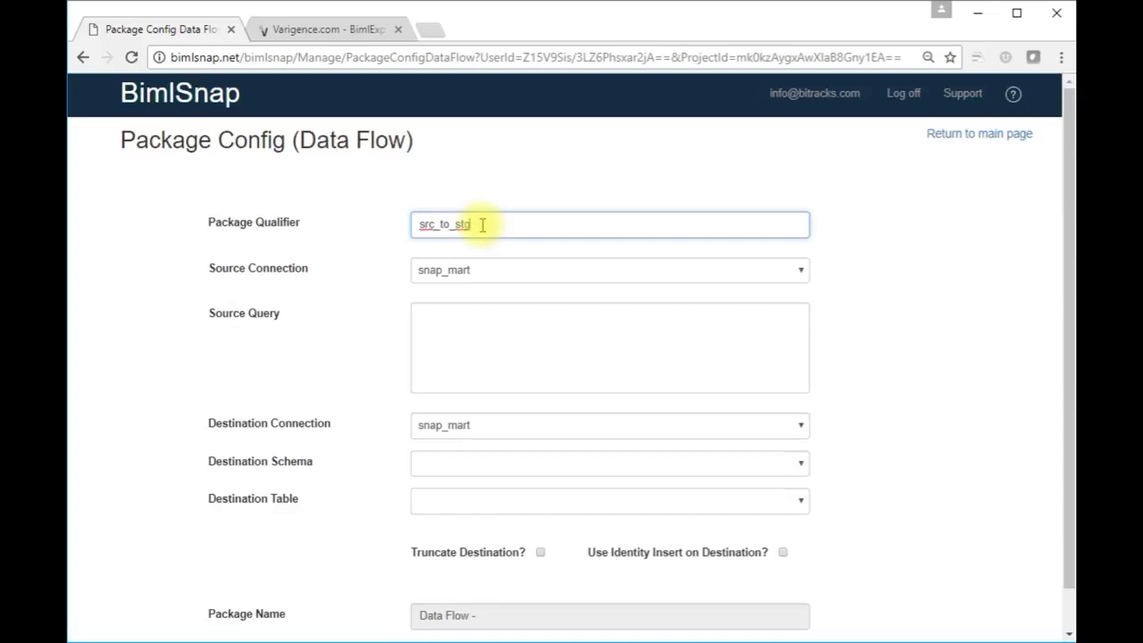
{"action": "left_click", "coordinate": [494, 271]}
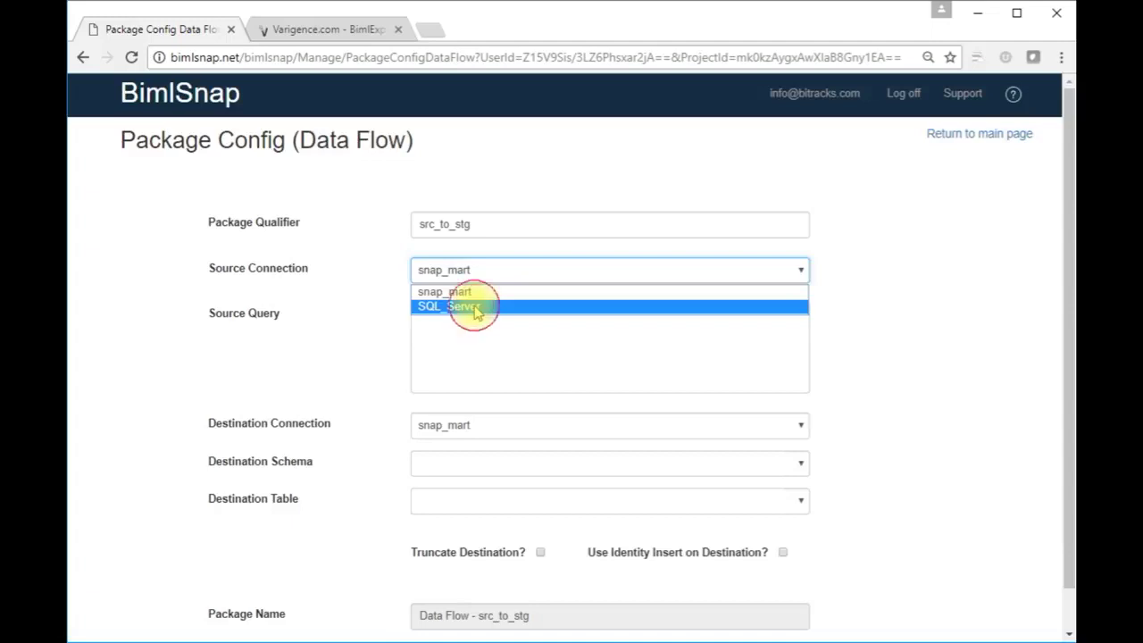
{"action": "left_click", "coordinate": [473, 307]}
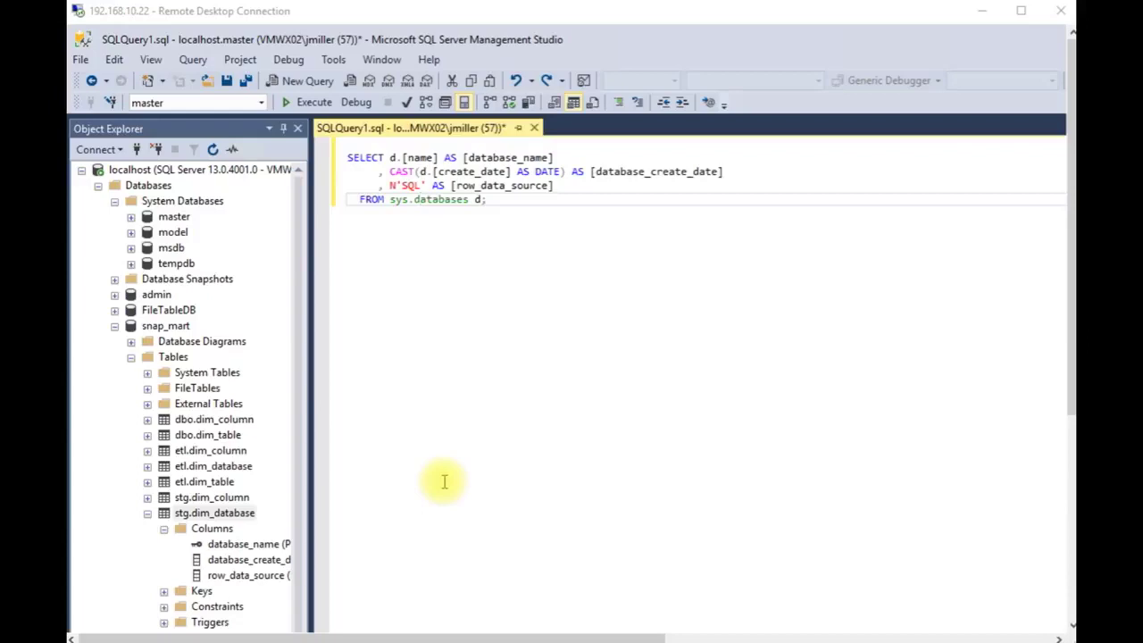
Step: Copy the sys.databases SELECT query from SQL Server Management Studio into the BimlSnap package's source query
{"action": "left_click", "coordinate": [511, 199]}
{"action": "left_click_drag", "start_coordinate": [330, 164], "coordinate": [327, 205]}
{"action": "key", "text": "ctrl+c"}
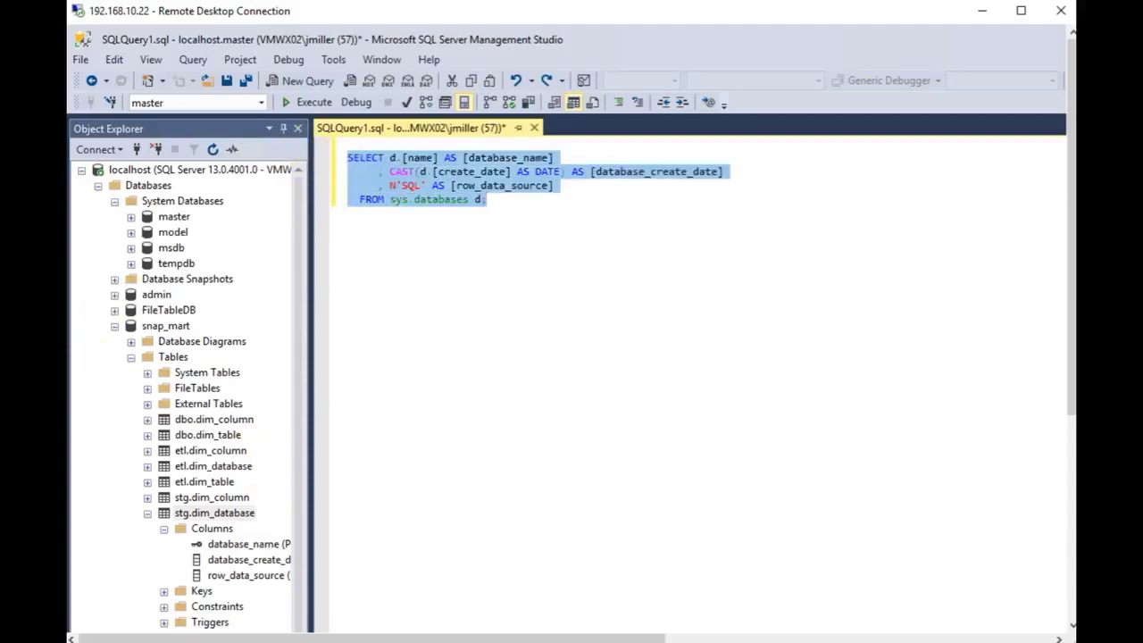
{"action": "key", "text": "alt+Tab"}
{"action": "left_click", "coordinate": [453, 319]}
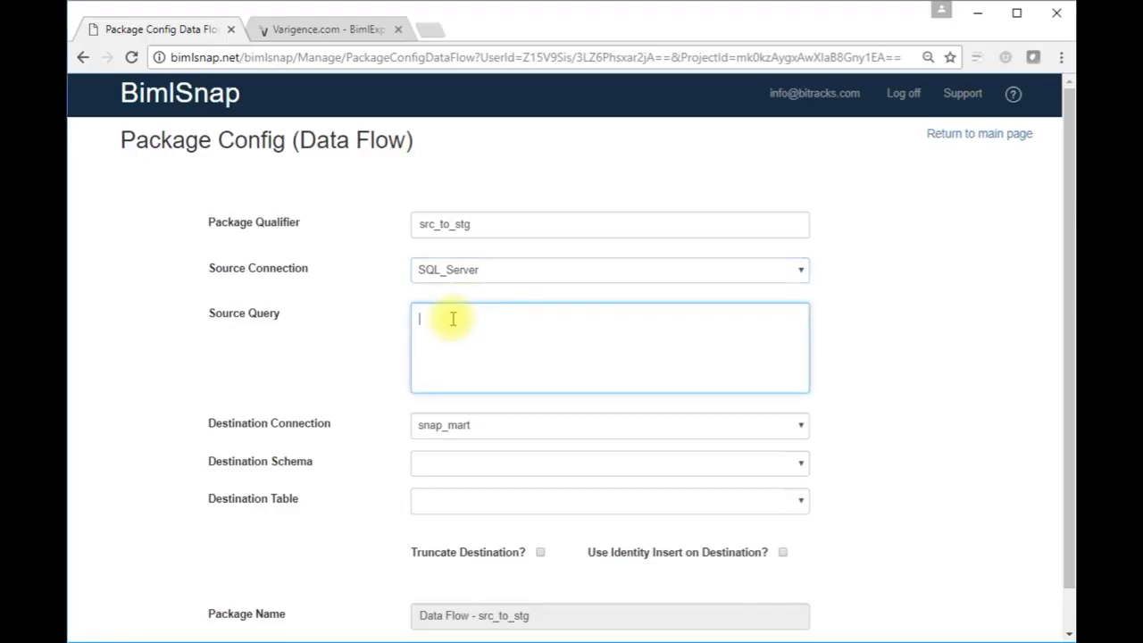
{"action": "key", "text": "ctrl+v"}
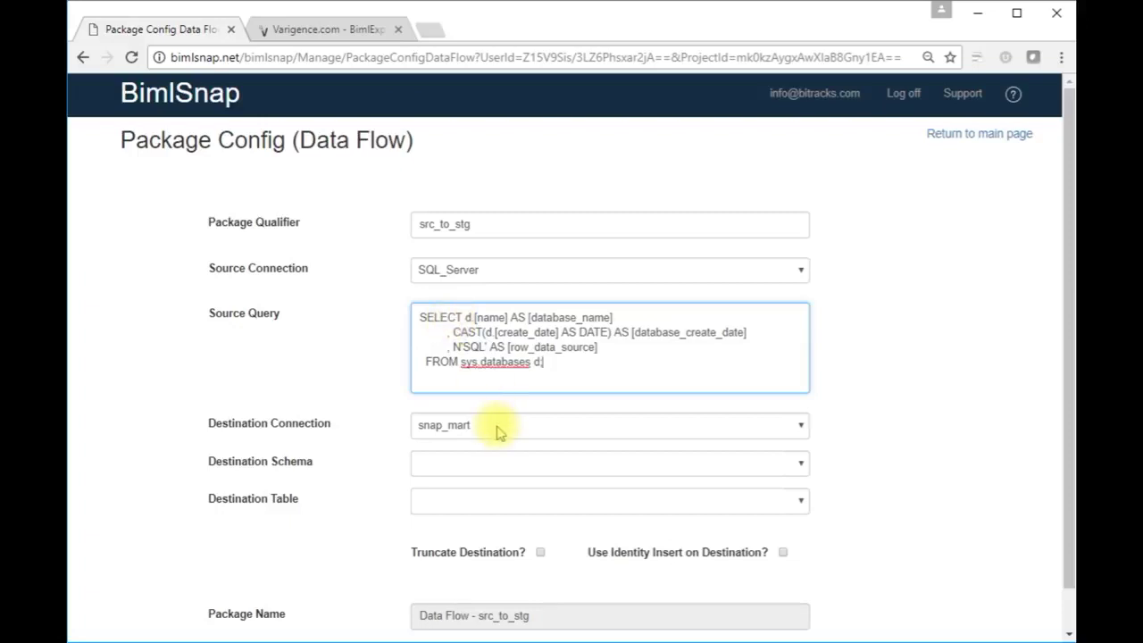
Step: Set the package's destination schema to etl and its destination table to dim_database
{"action": "left_click", "coordinate": [581, 463]}
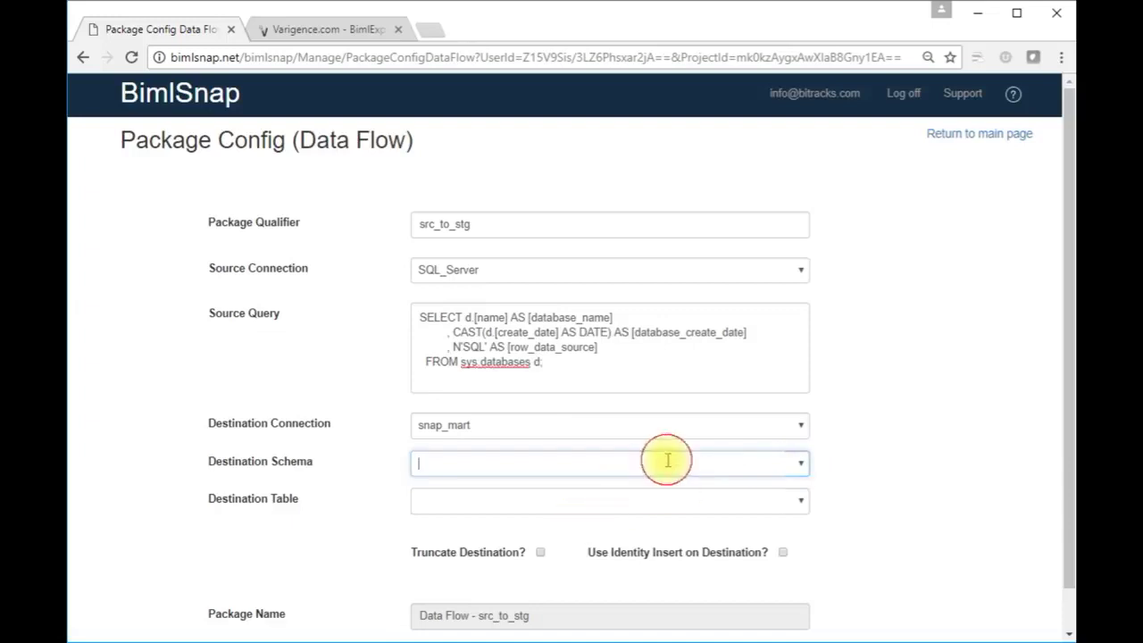
{"action": "type", "text": "etl"}
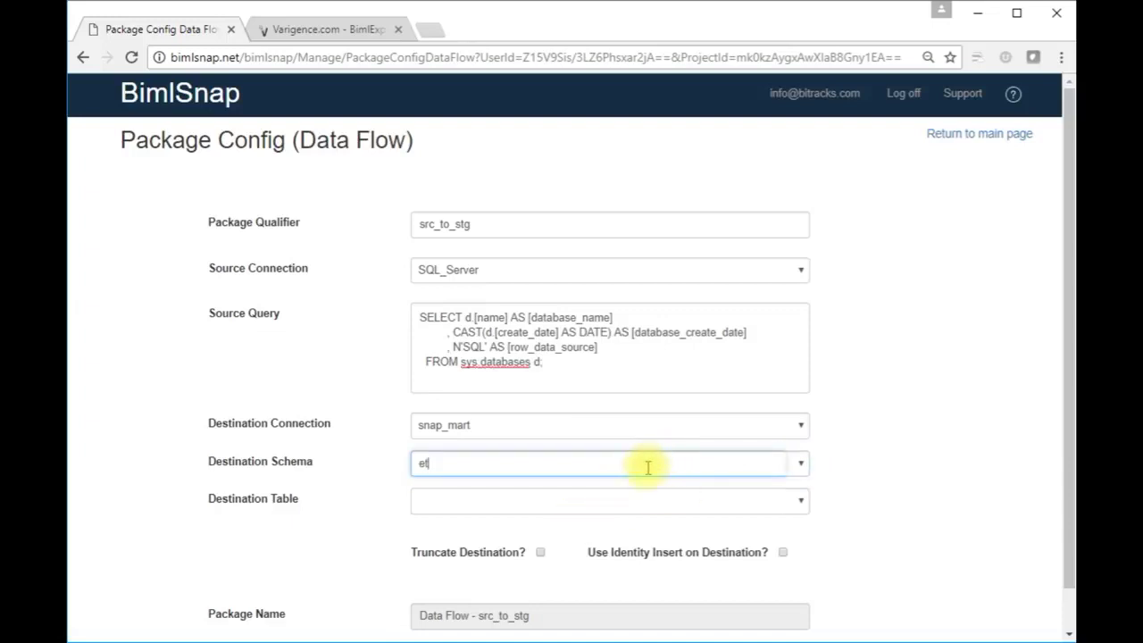
{"action": "left_click", "coordinate": [759, 501]}
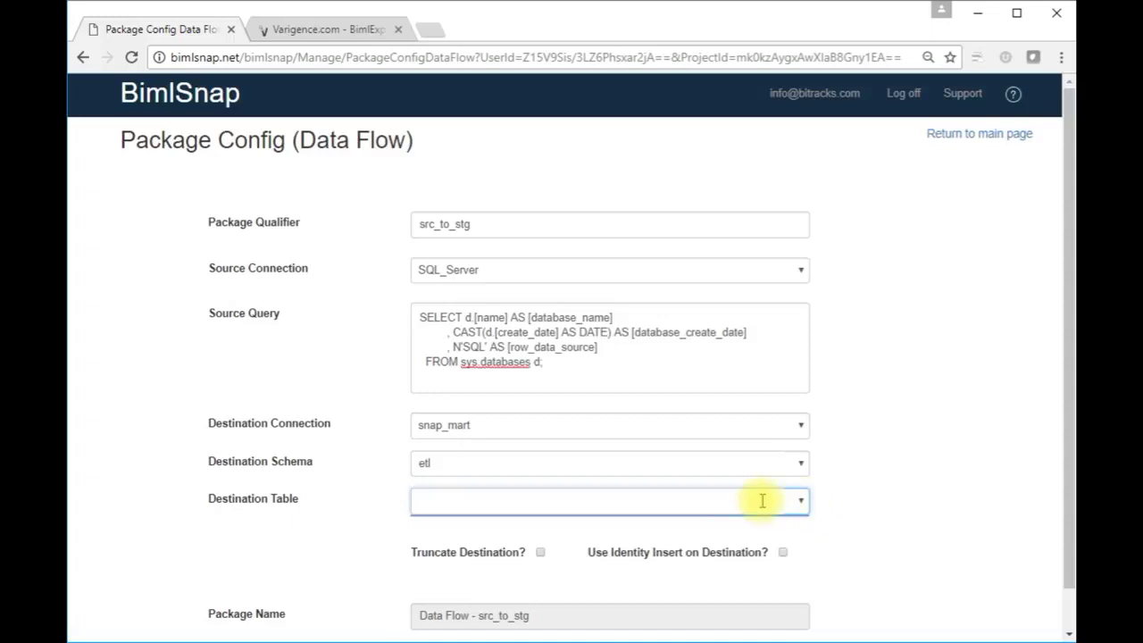
{"action": "type", "text": "di"}
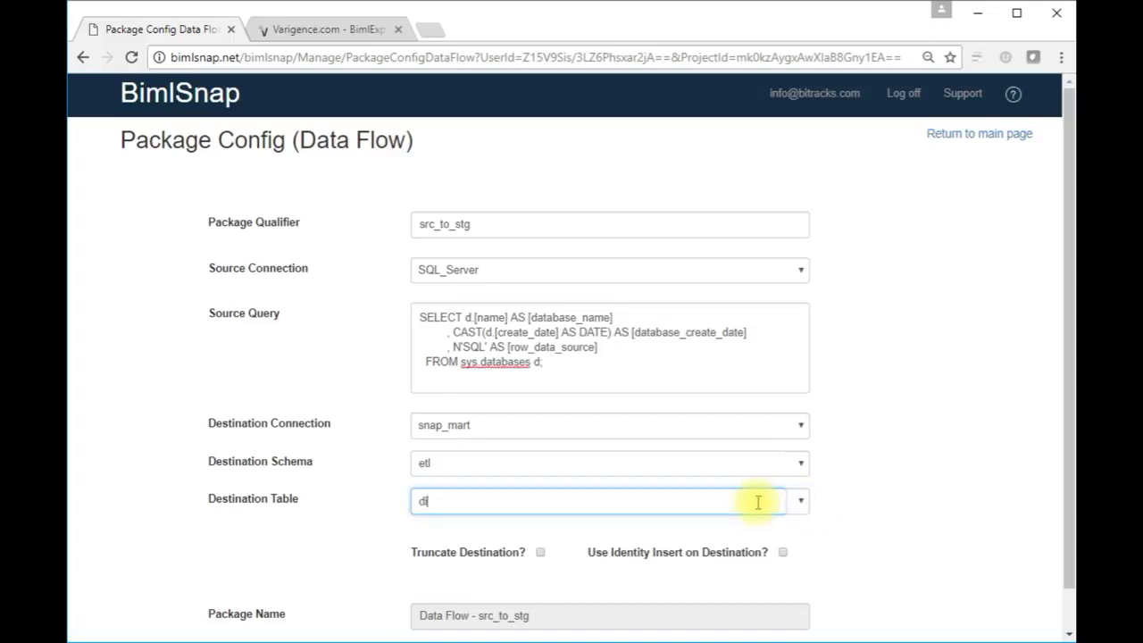
{"action": "type", "text": "m_database"}
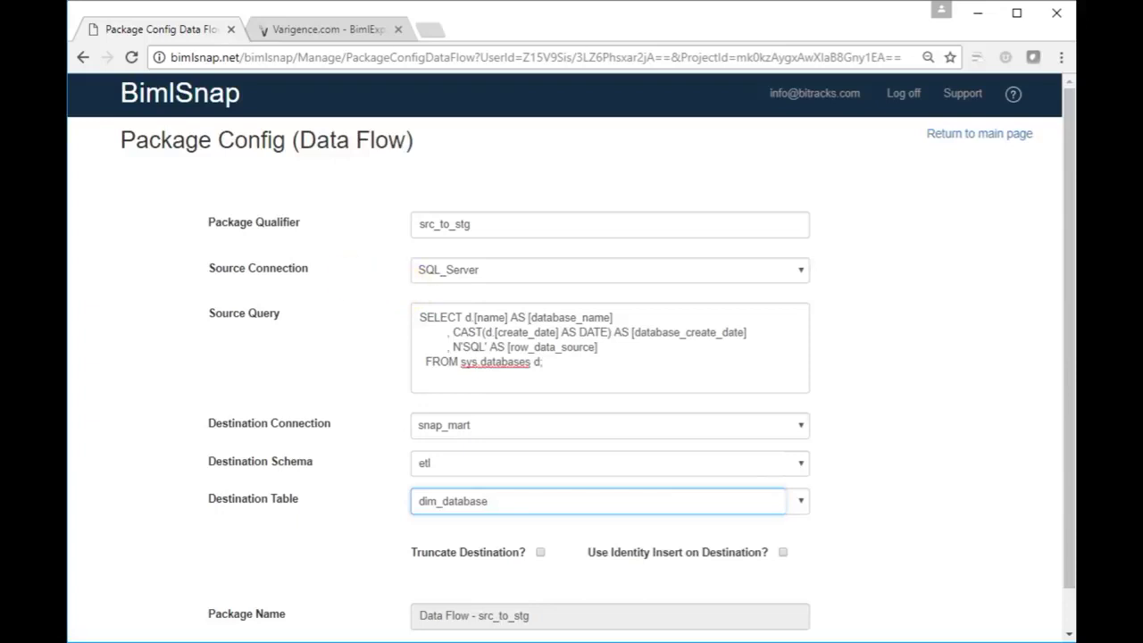
{"action": "key", "text": "Tab"}
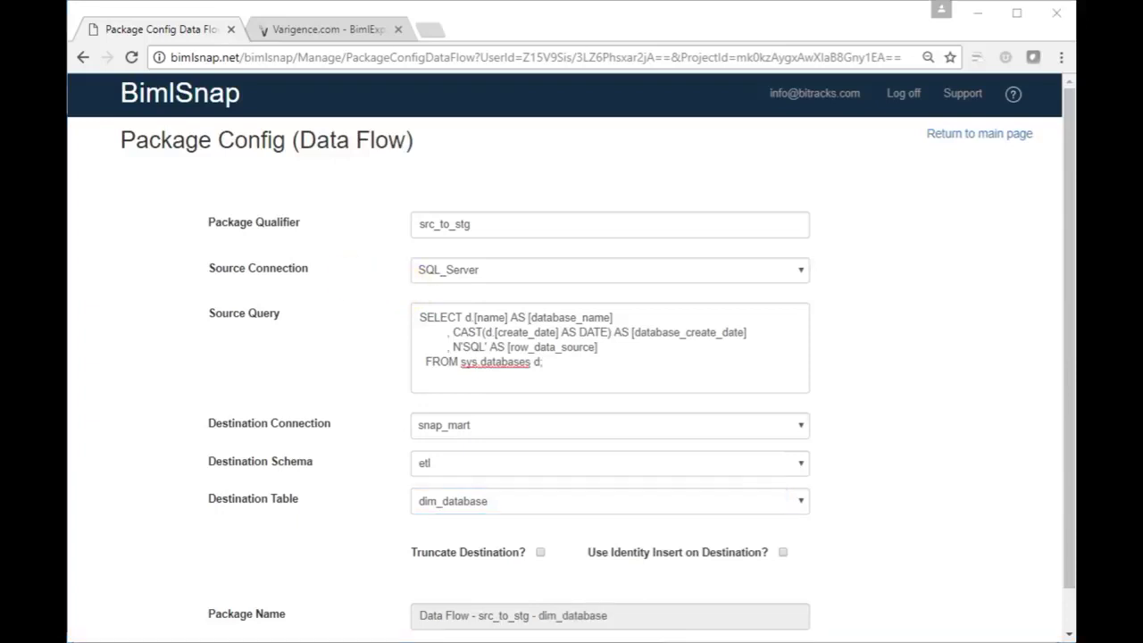
Step: Enable truncation of the destination table and save the data flow package
{"action": "left_click", "coordinate": [540, 554]}
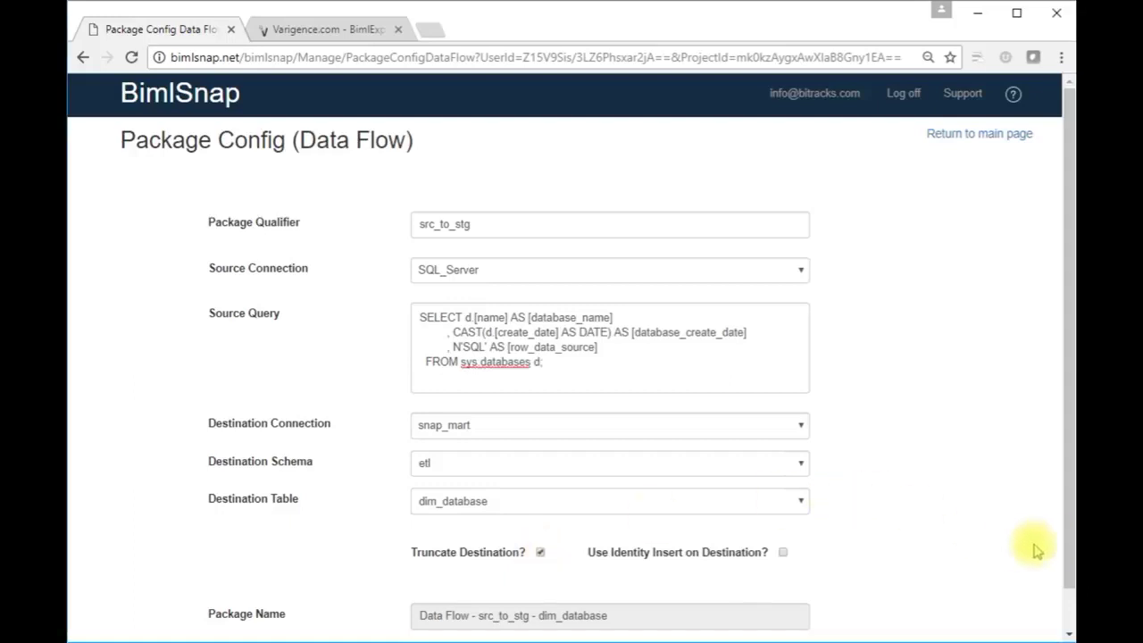
{"action": "left_click_drag", "start_coordinate": [1069, 547], "coordinate": [1053, 597]}
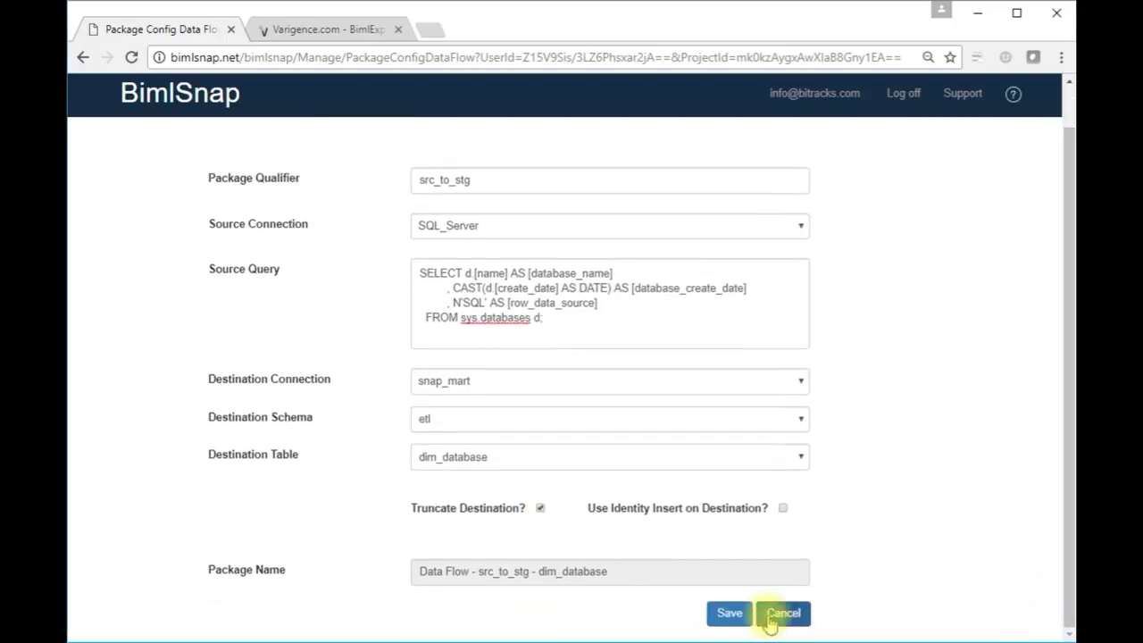
{"action": "left_click", "coordinate": [730, 614]}
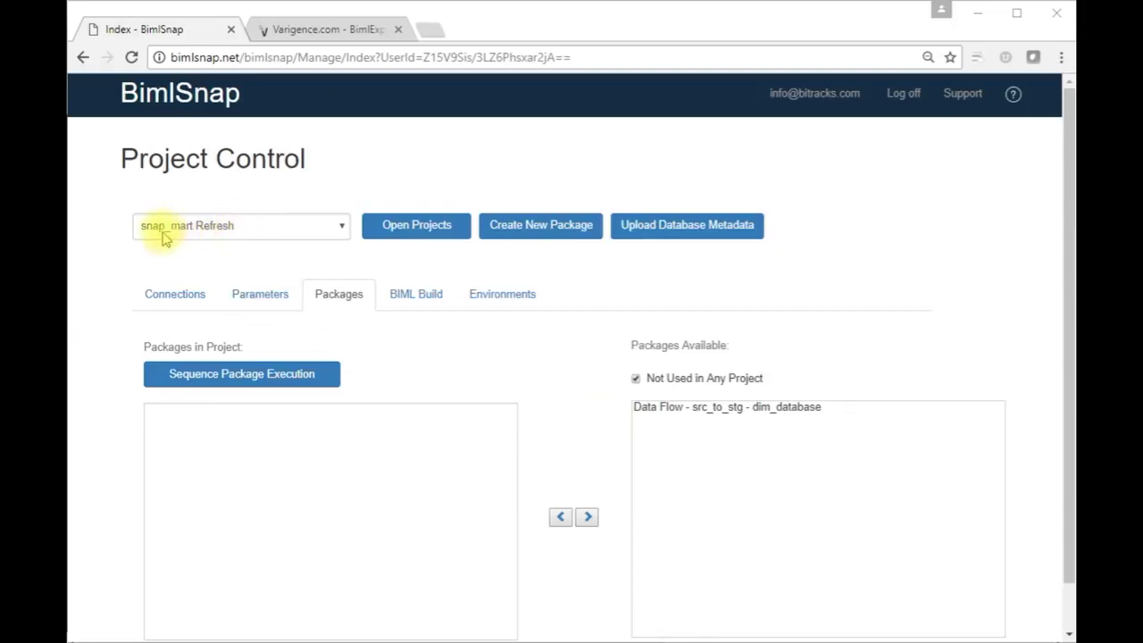
Step: Add the Data Flow - src_to_stg - dim_database package to the project, and build the project with the No Framework template group
{"action": "left_click", "coordinate": [741, 417]}
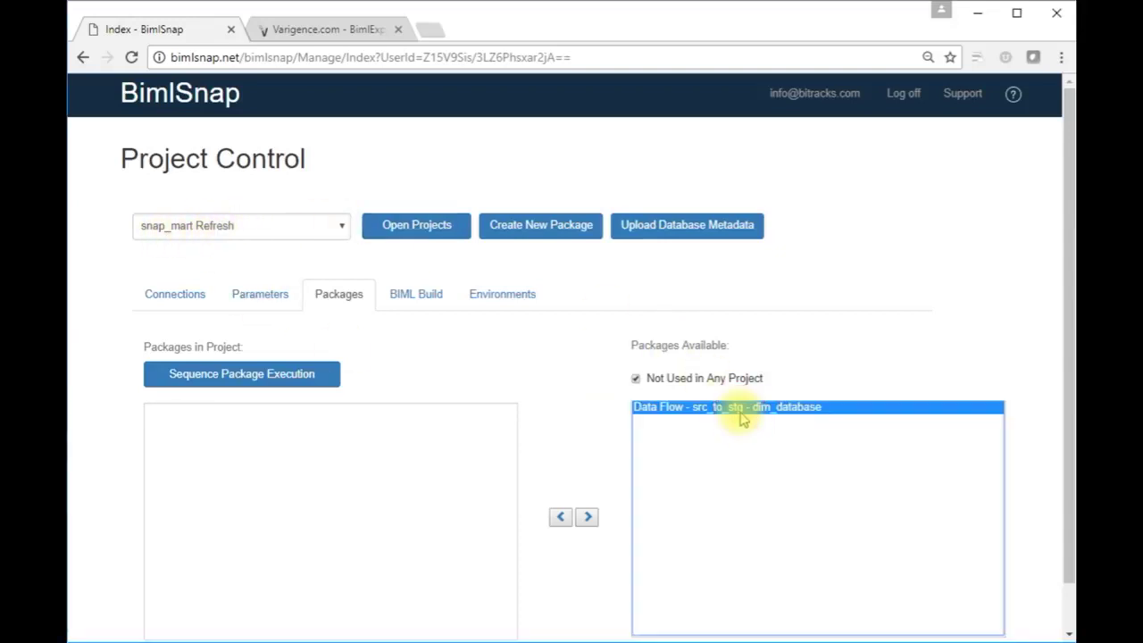
{"action": "left_click", "coordinate": [560, 517]}
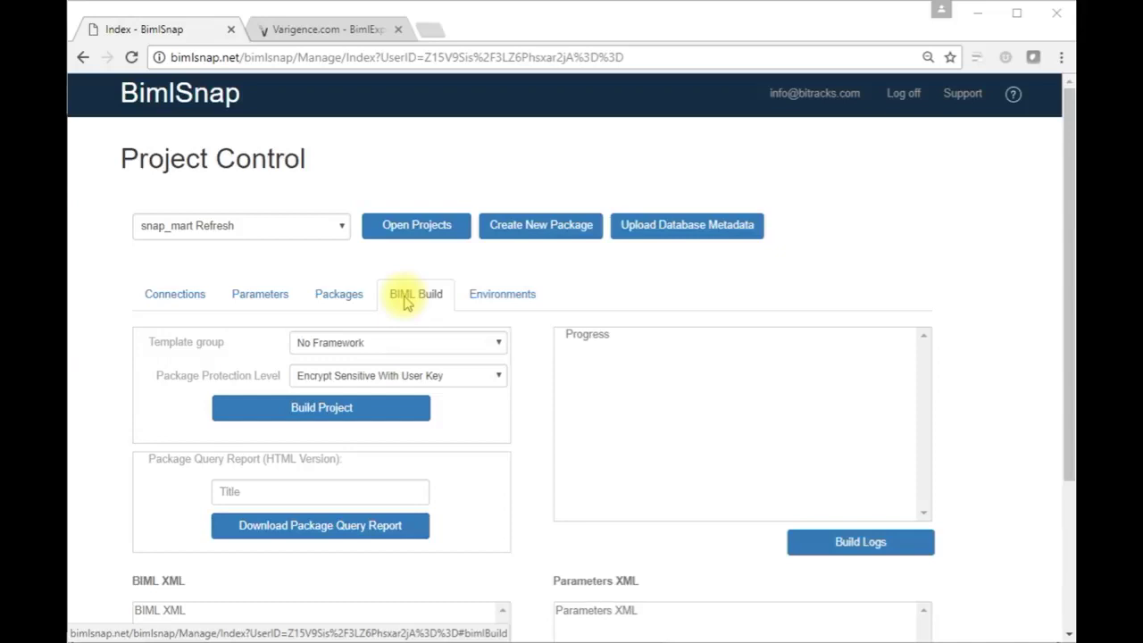
{"action": "left_click", "coordinate": [394, 345]}
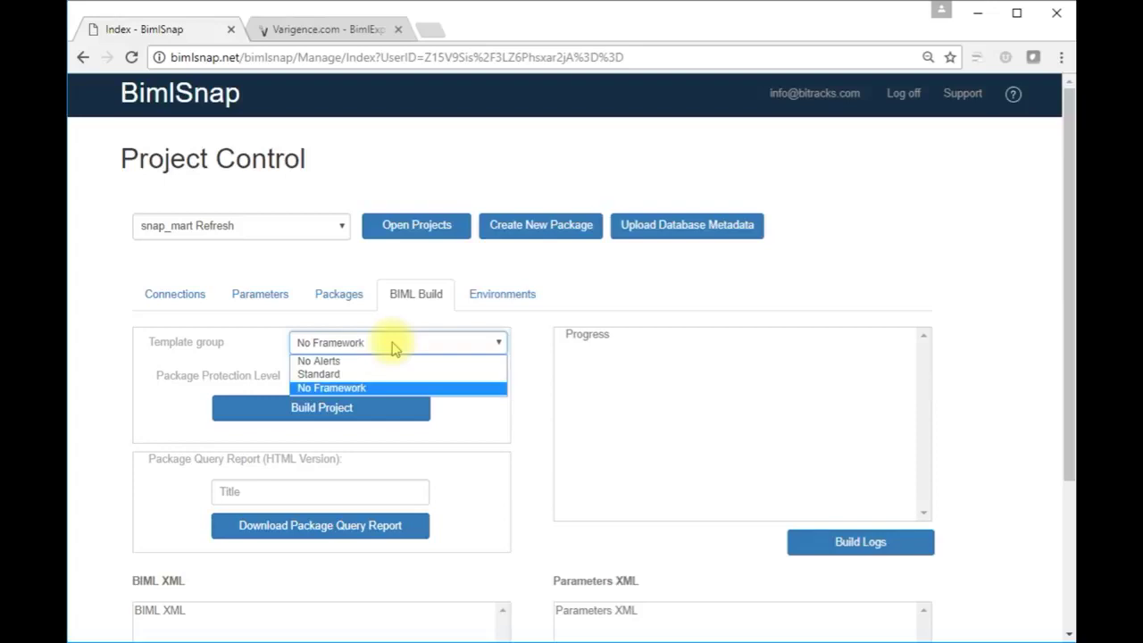
{"action": "left_click", "coordinate": [394, 346]}
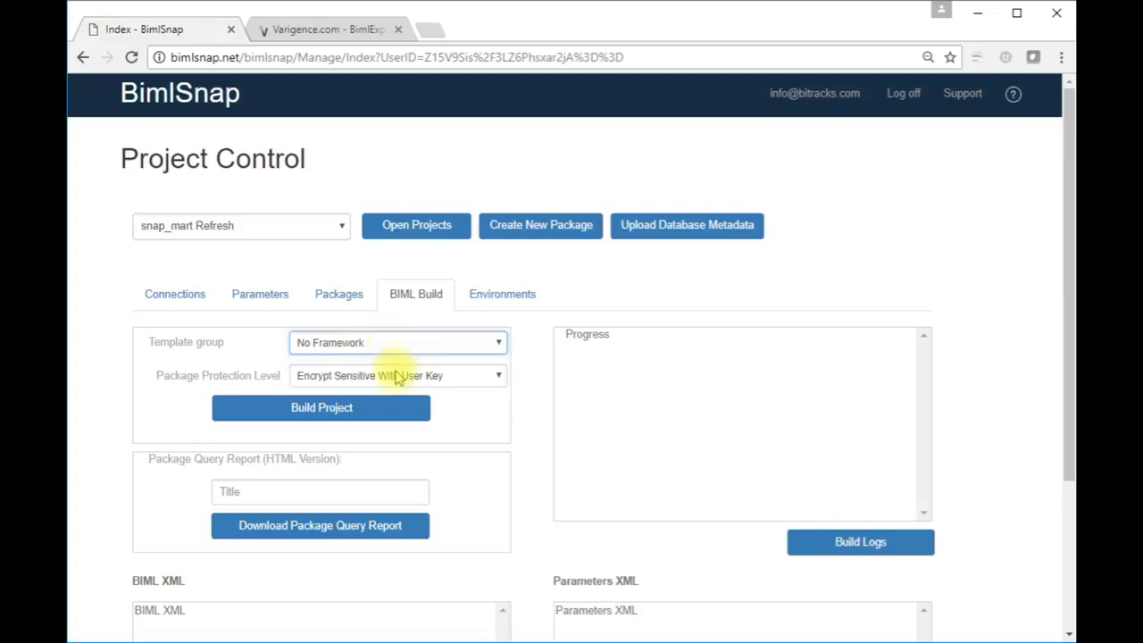
{"action": "left_click", "coordinate": [321, 409]}
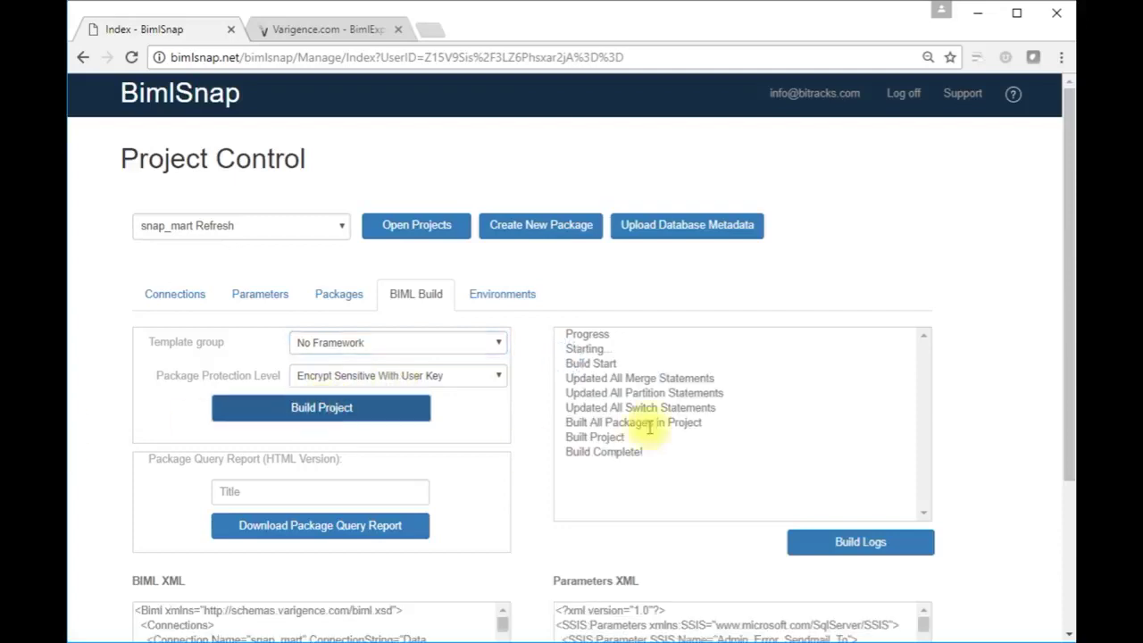
{"action": "left_click_drag", "start_coordinate": [1069, 296], "coordinate": [1010, 544]}
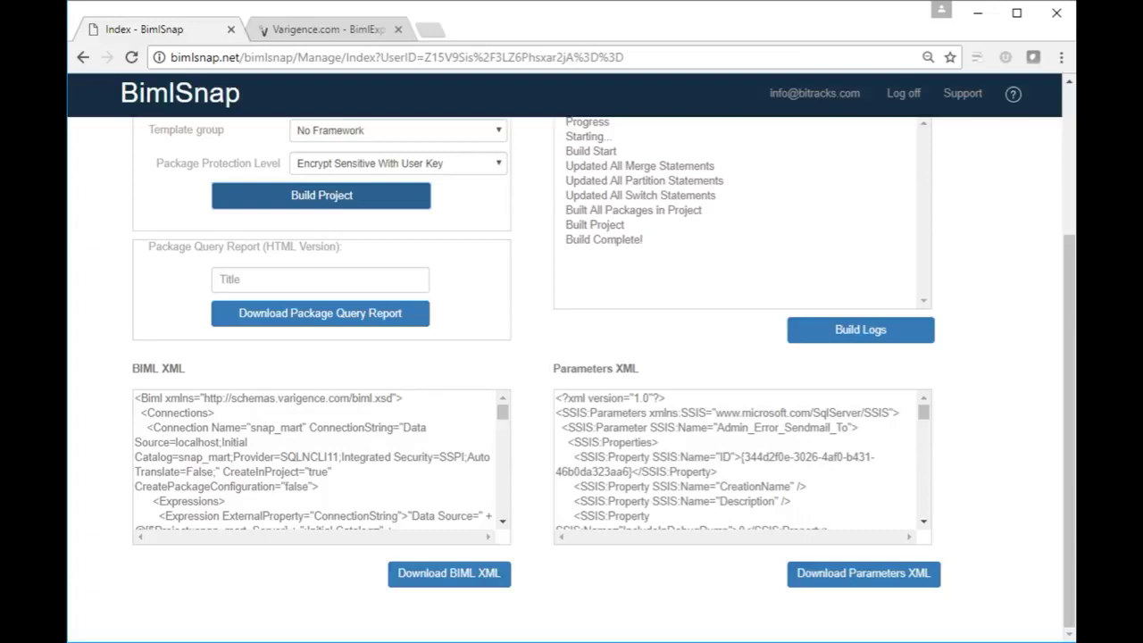
Step: Add the Run All - snap_mart Refresh package to the project, and check the package execution sequence without changing it
{"action": "left_click_drag", "start_coordinate": [1069, 464], "coordinate": [1070, 313]}
{"action": "left_click", "coordinate": [334, 302]}
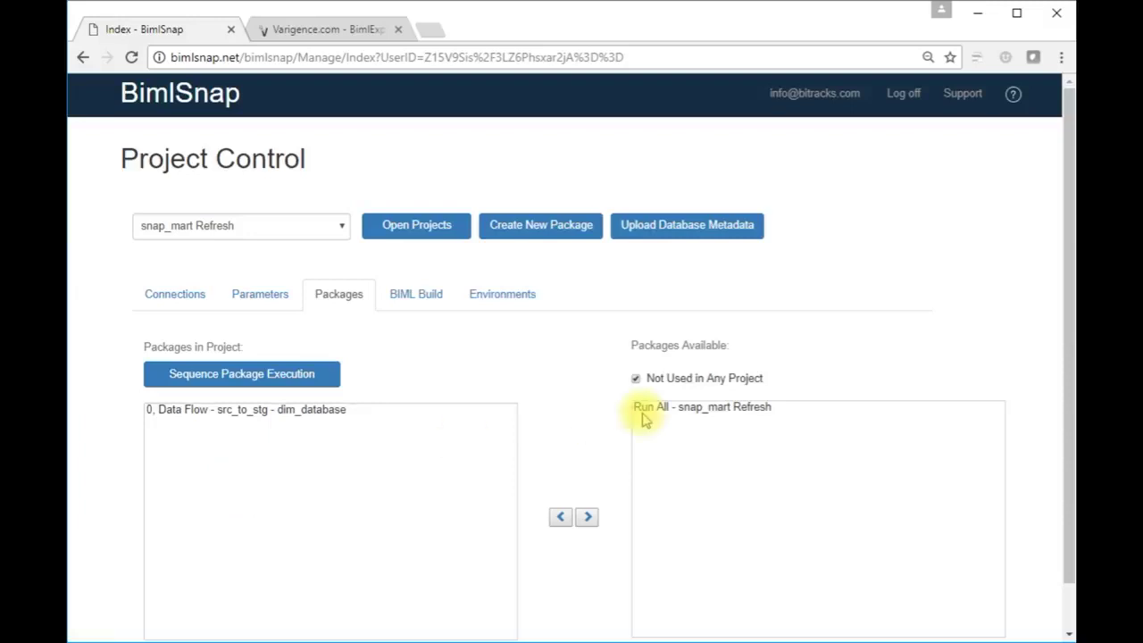
{"action": "left_click", "coordinate": [702, 407]}
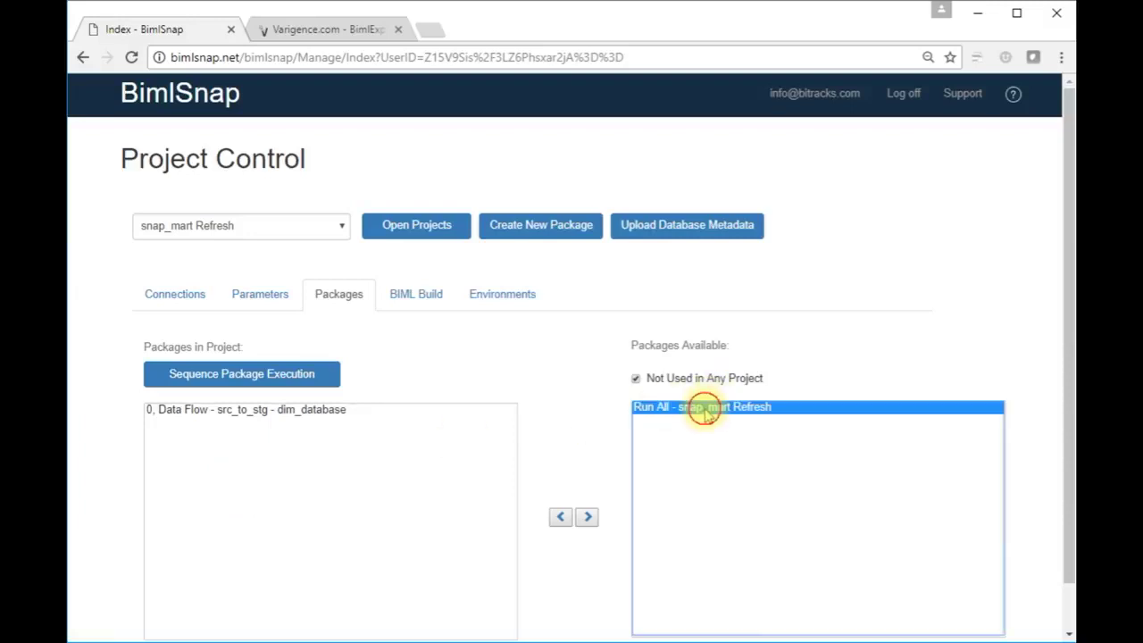
{"action": "left_click", "coordinate": [560, 520]}
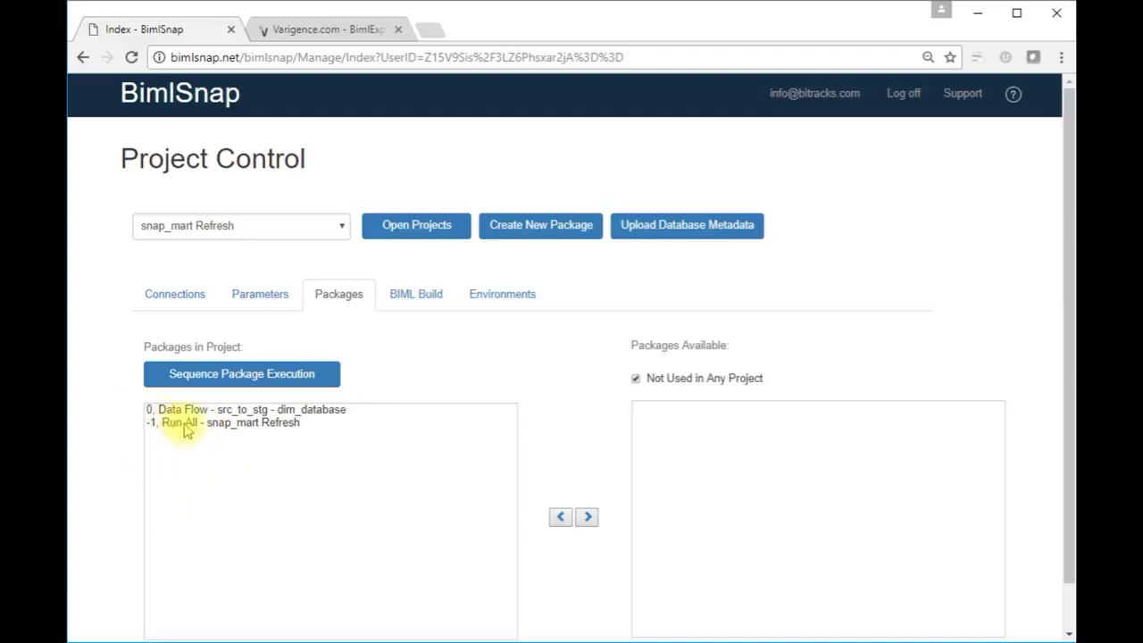
{"action": "left_click", "coordinate": [214, 382]}
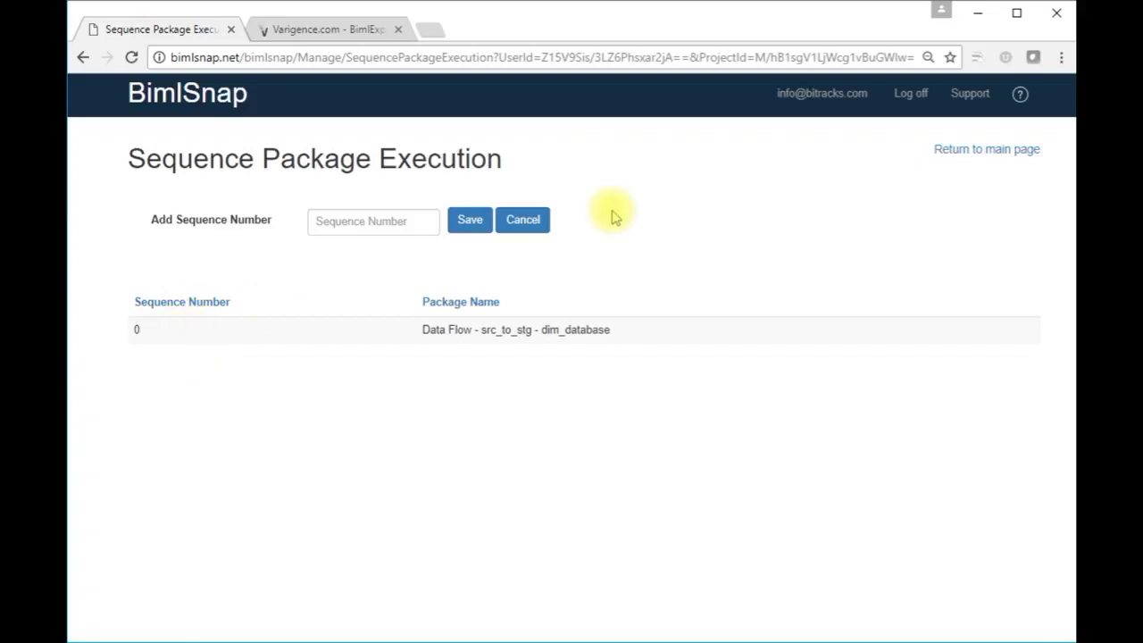
{"action": "left_click", "coordinate": [523, 221]}
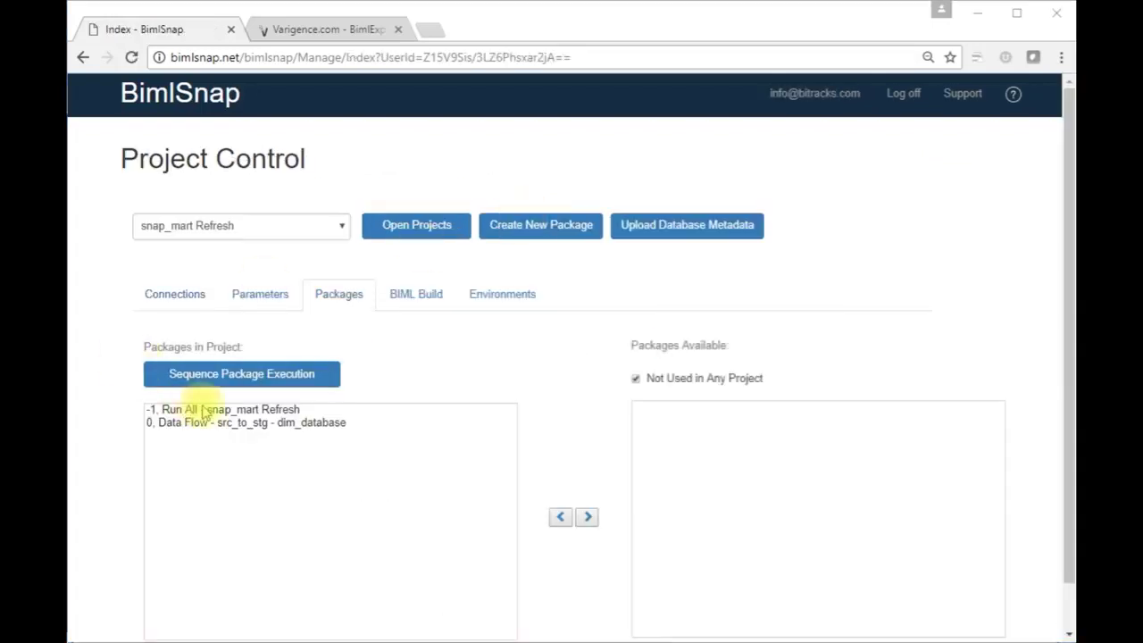
Step: Rebuild the project with the Run All package included, and go to the generated Parameters XML
{"action": "left_click", "coordinate": [436, 299]}
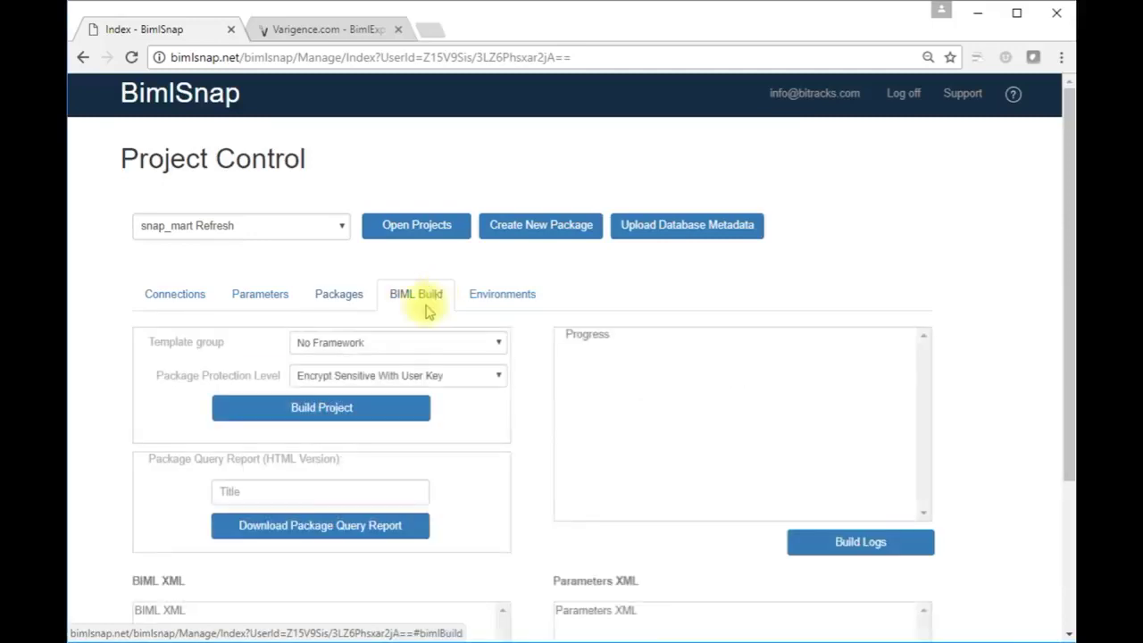
{"action": "left_click", "coordinate": [324, 411]}
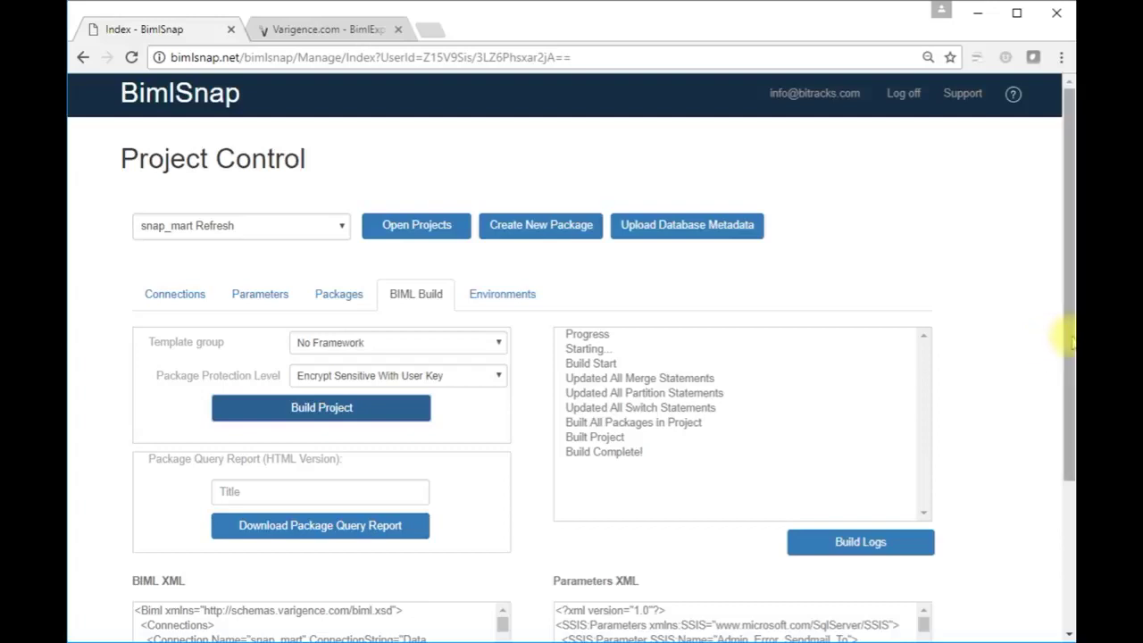
{"action": "scroll", "coordinate": [1054, 446], "scroll_direction": "down", "scroll_amount": 2}
{"action": "scroll", "coordinate": [1045, 564], "scroll_direction": "down", "scroll_amount": 2}
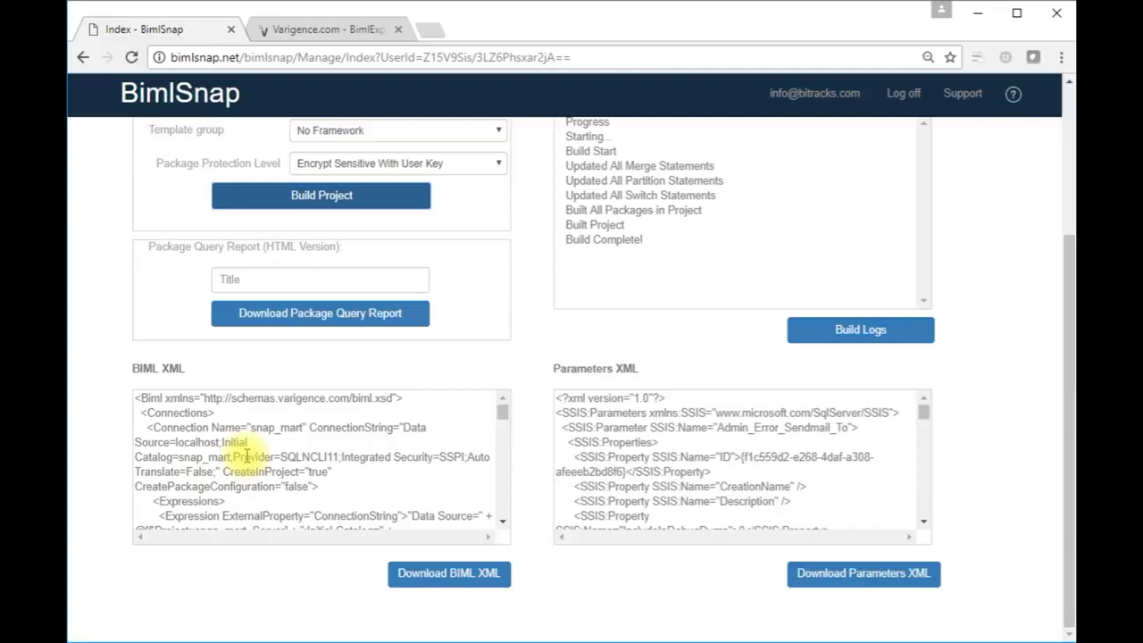
{"action": "key", "text": "alt+Tab"}
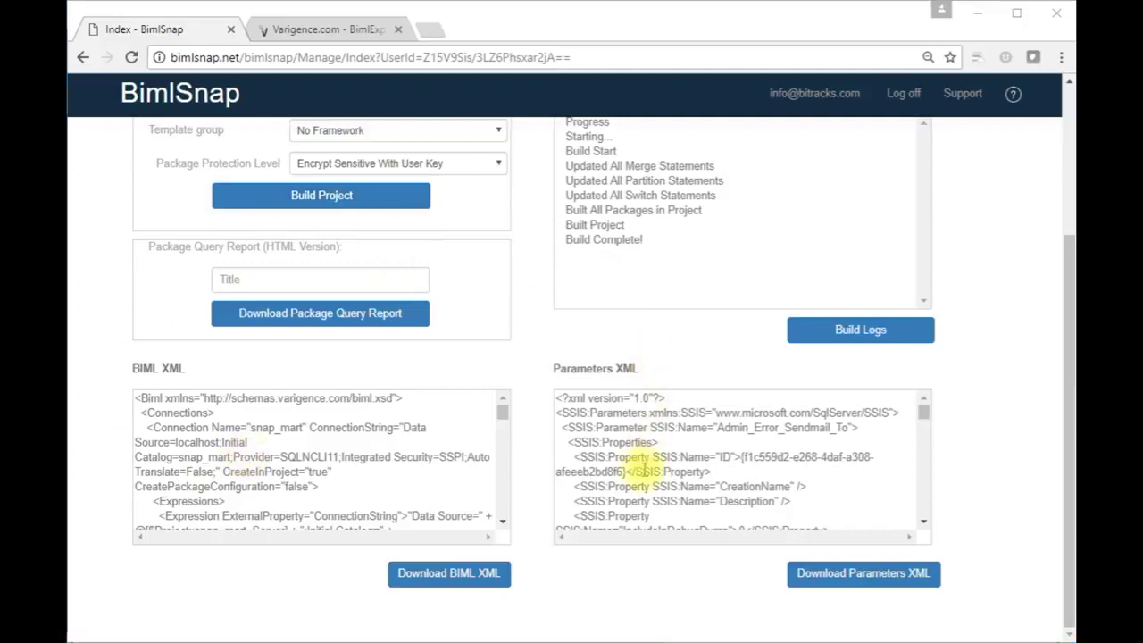
{"action": "left_click", "coordinate": [628, 452]}
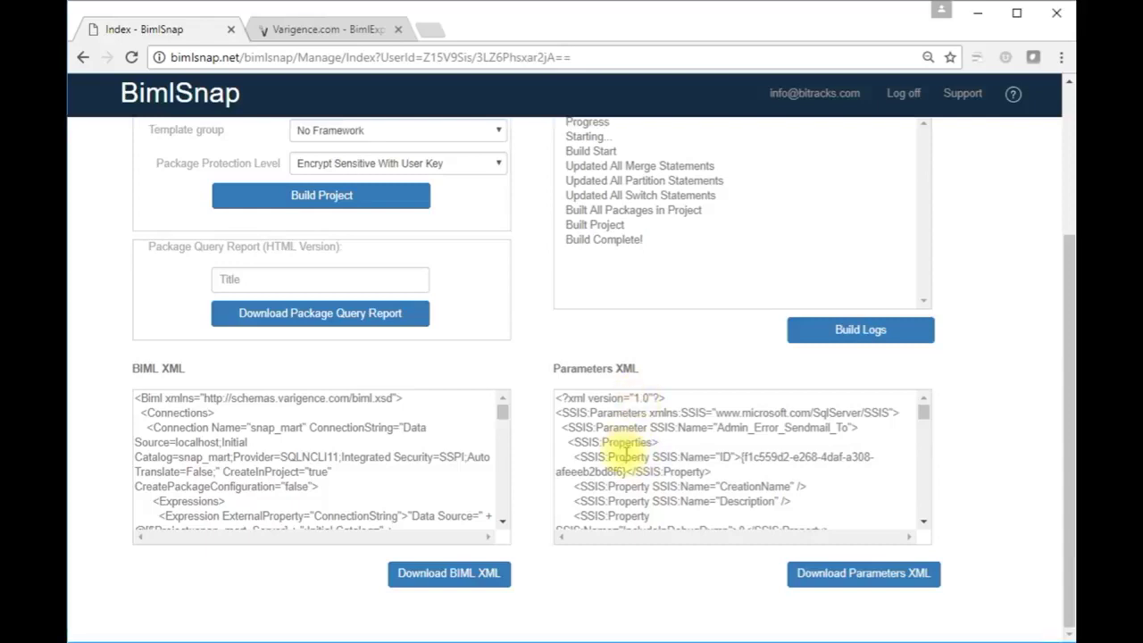
Step: Copy the generated Parameters XML, replace the whole code of Project.params in Visual Studio with it, and save the file
{"action": "key", "text": "ctrl+a"}
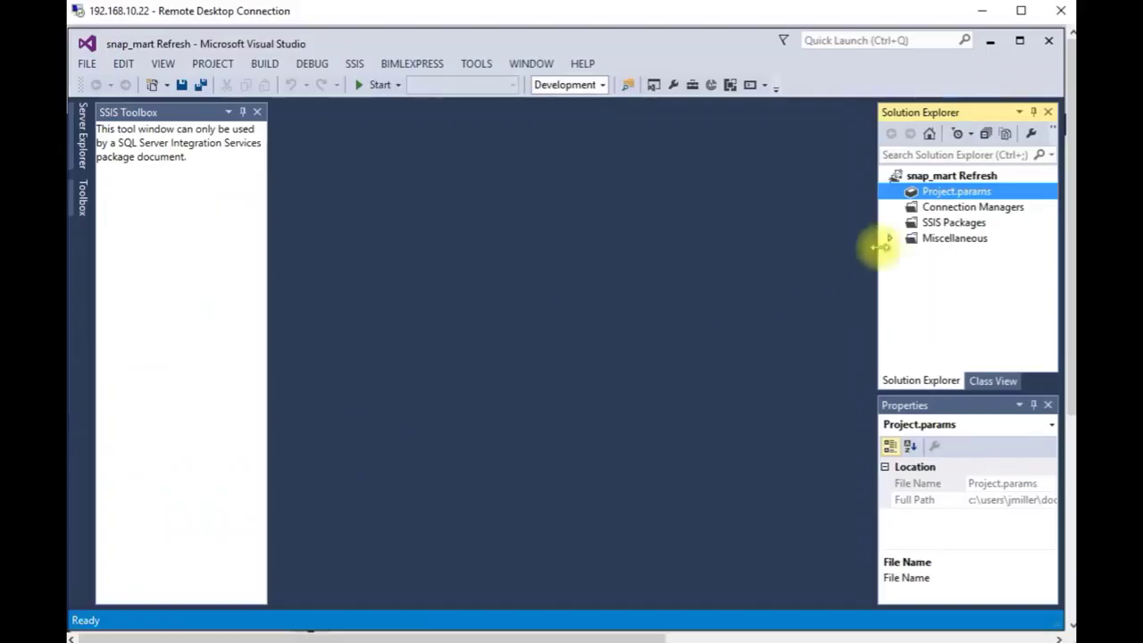
{"action": "right_click", "coordinate": [947, 194]}
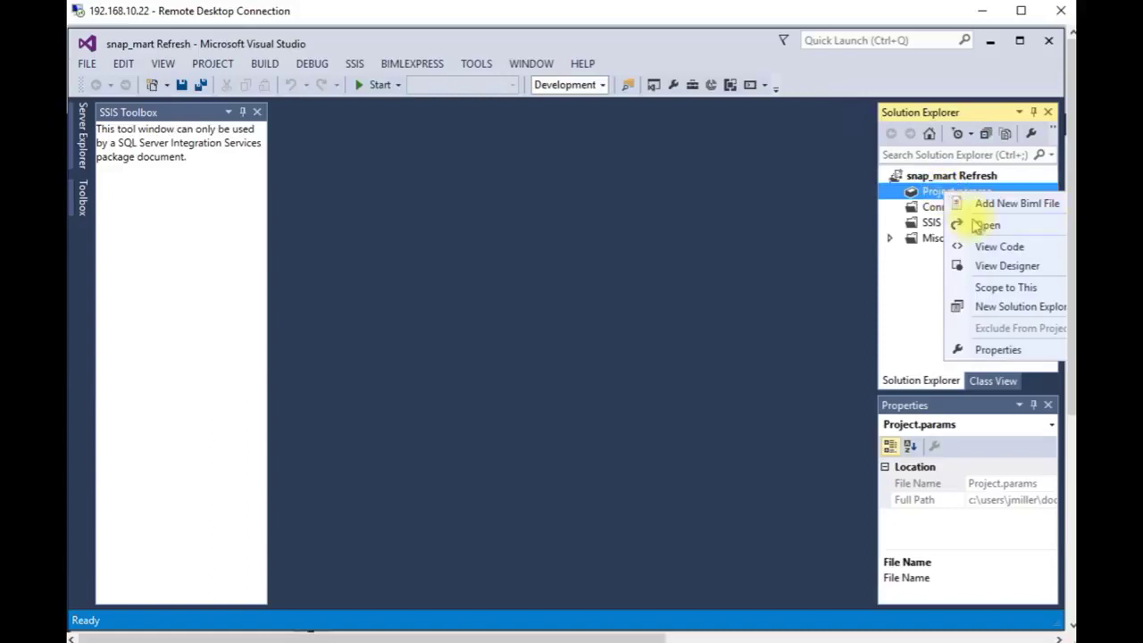
{"action": "left_click", "coordinate": [979, 248]}
{"action": "key", "text": "ctrl+a"}
{"action": "key", "text": "Delete"}
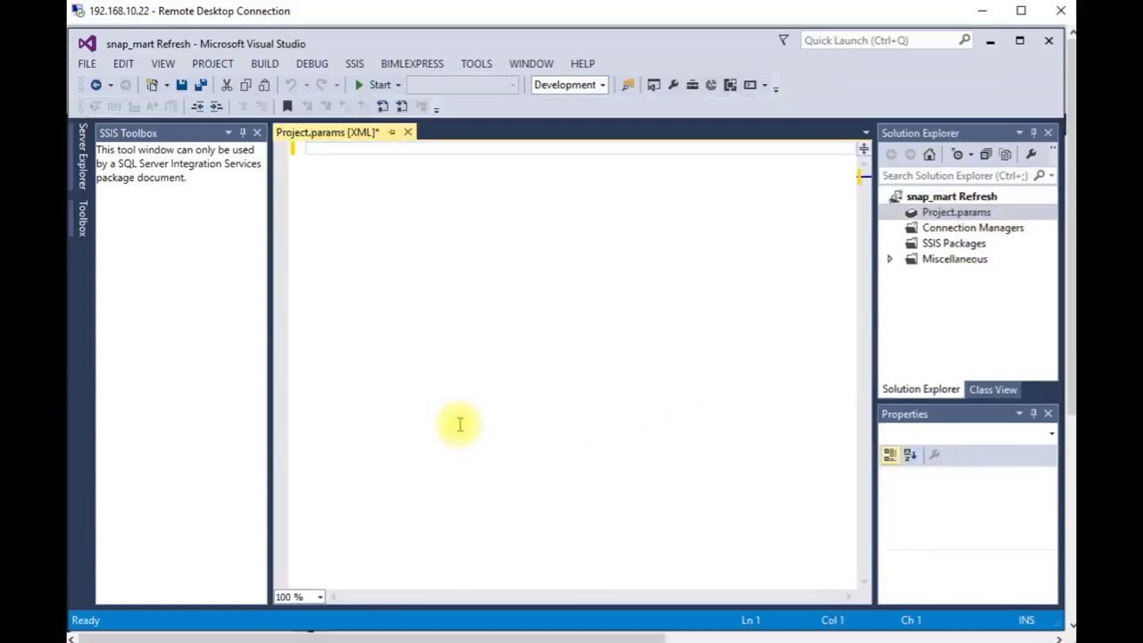
{"action": "key", "text": "ctrl+v"}
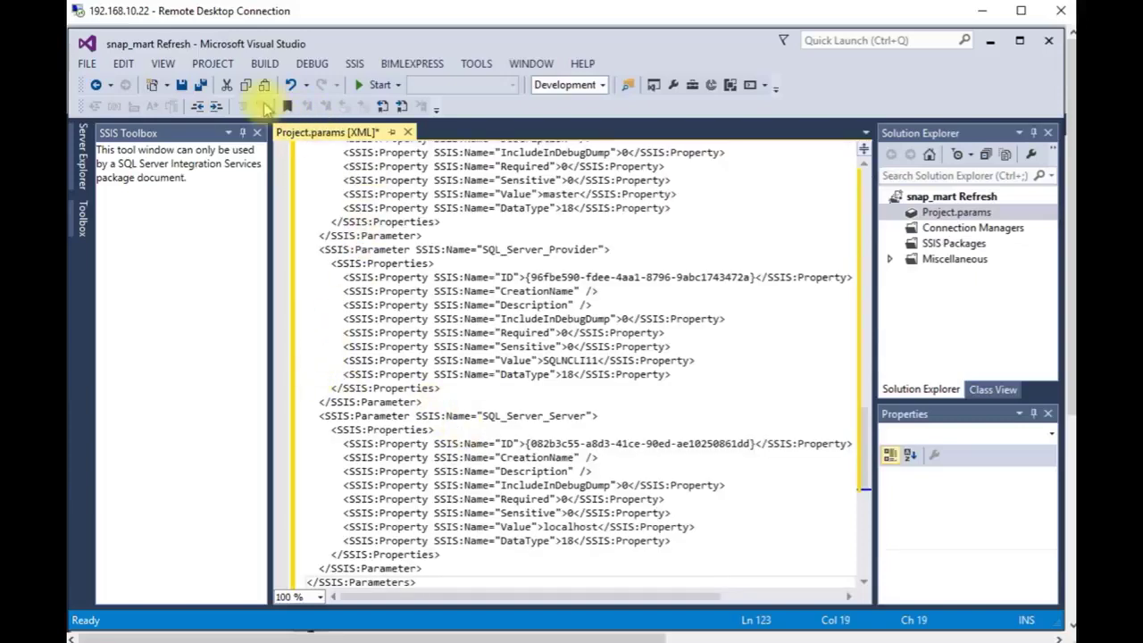
{"action": "left_click", "coordinate": [180, 86]}
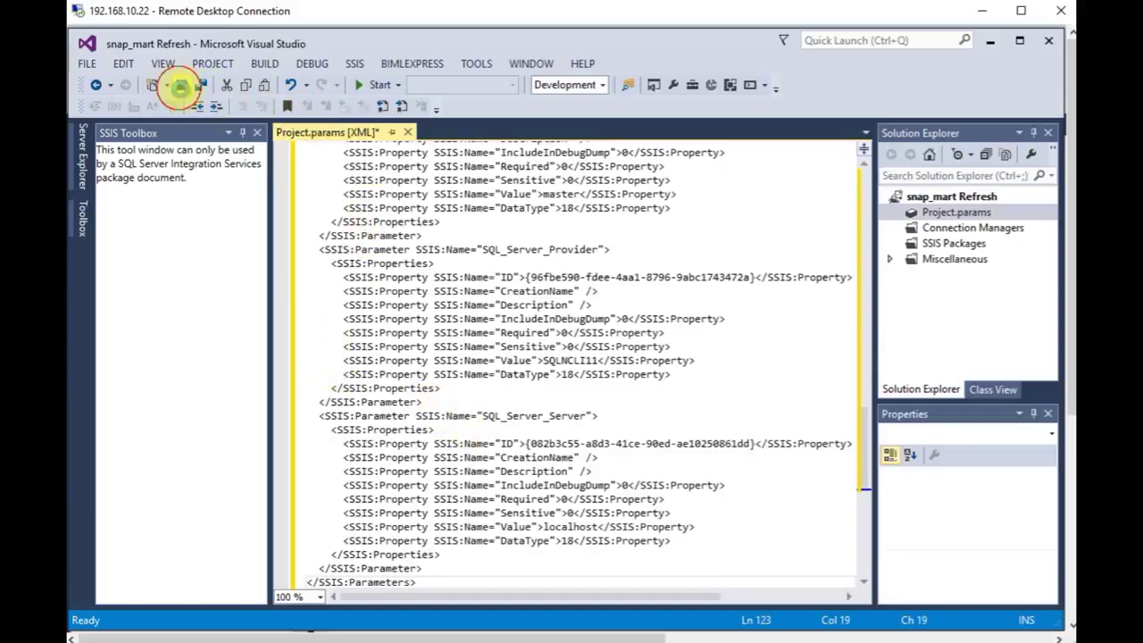
Step: Reopen Project.params in its designer instead of the code view, review the project parameters, and close it
{"action": "left_click", "coordinate": [400, 132]}
{"action": "double_click", "coordinate": [927, 190]}
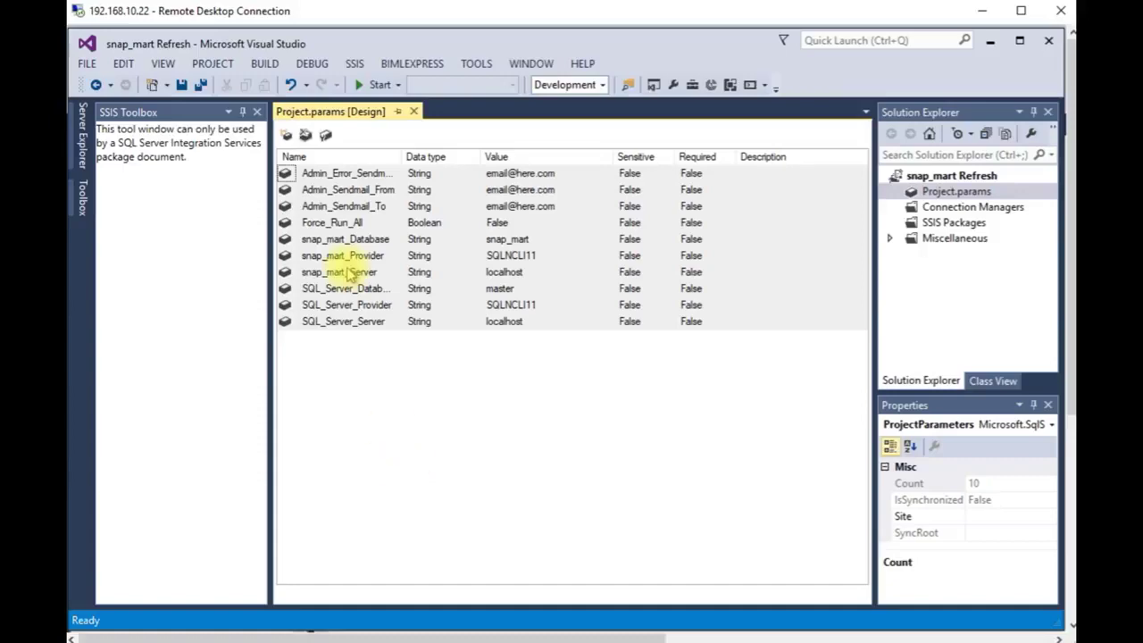
{"action": "left_click", "coordinate": [413, 112]}
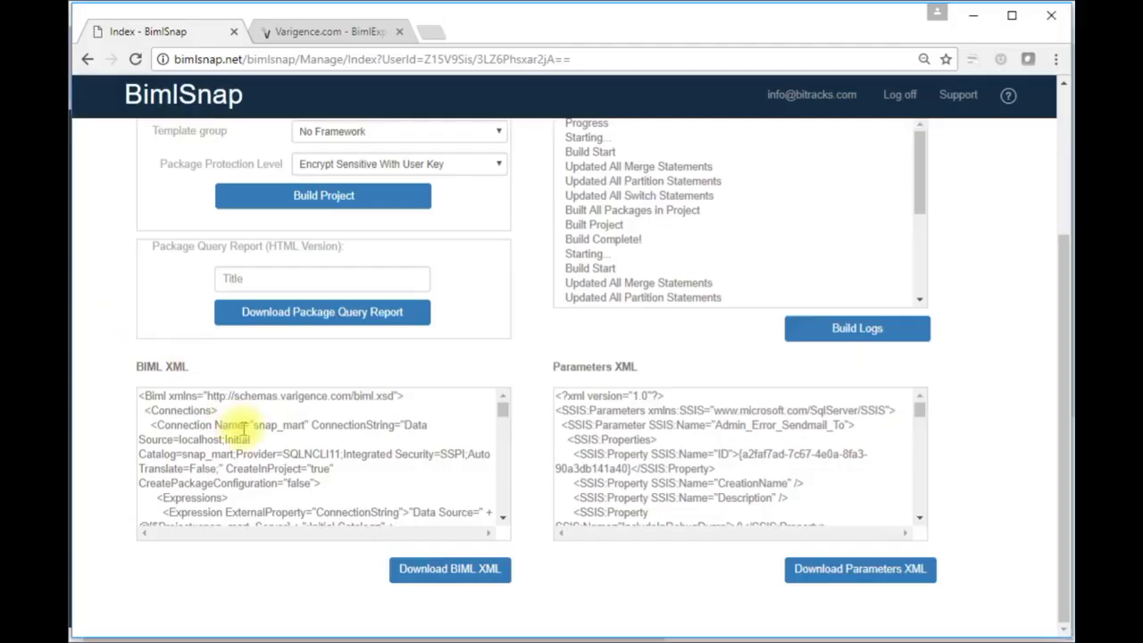
Step: Copy all the BIML XML from BimlSnap into the empty BimlScript.biml file in Visual Studio, then save and close it
{"action": "left_click", "coordinate": [243, 428]}
{"action": "key", "text": "ctrl+a"}
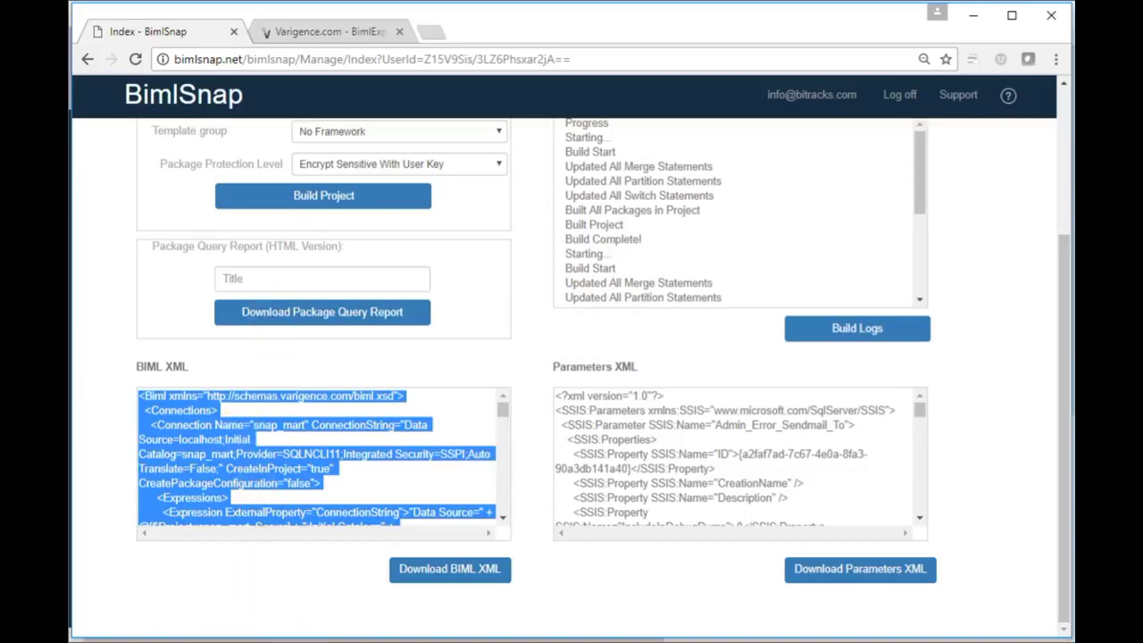
{"action": "left_click", "coordinate": [308, 641]}
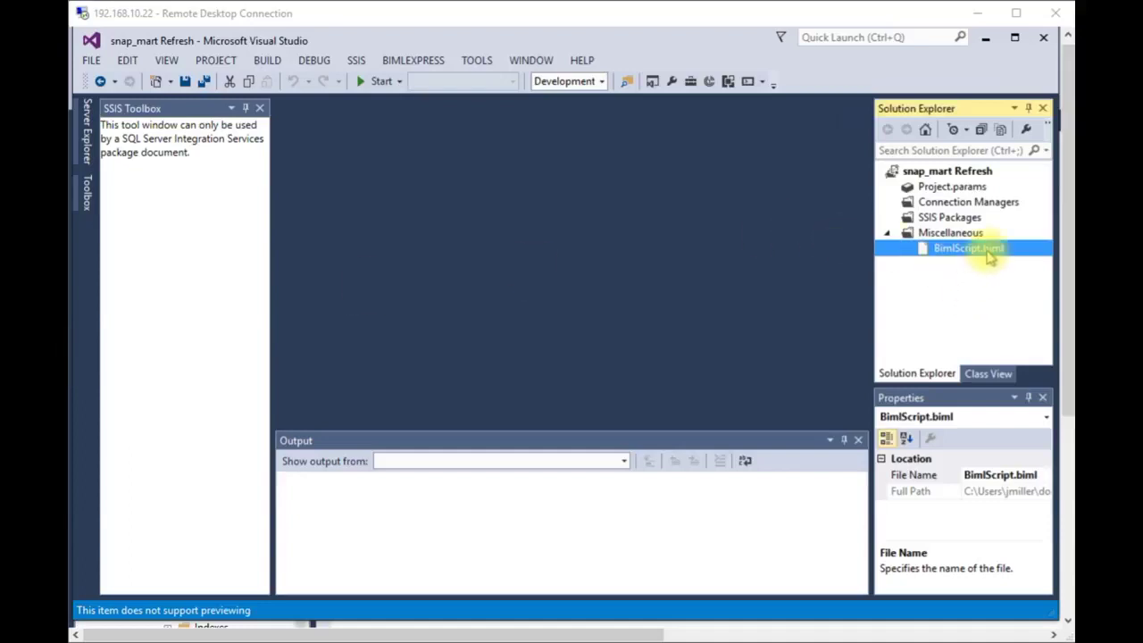
{"action": "double_click", "coordinate": [982, 248]}
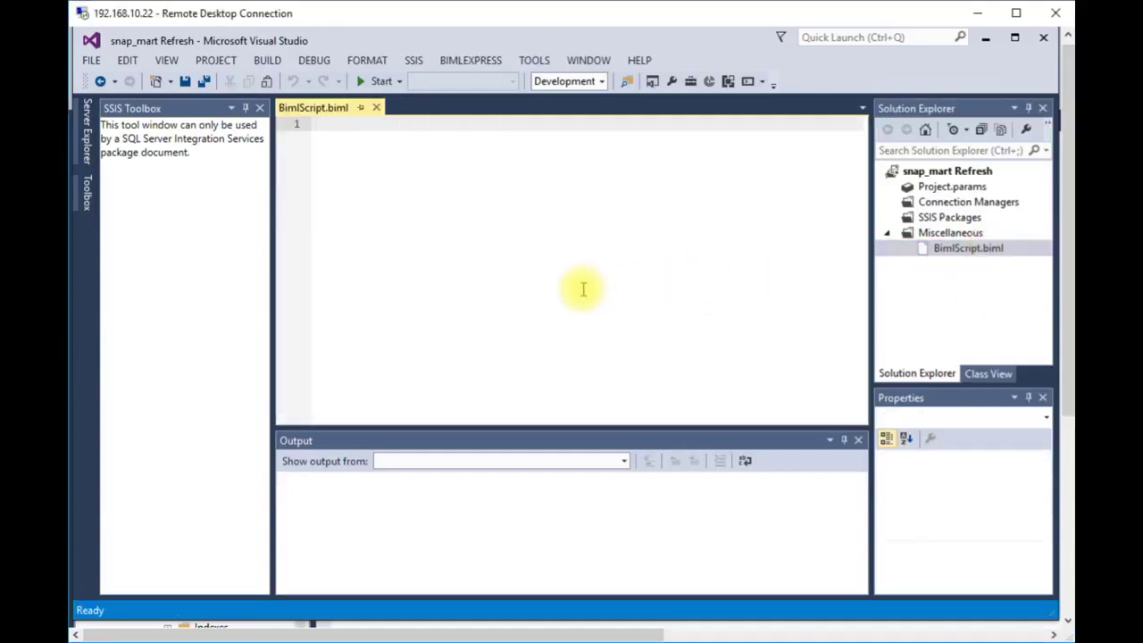
{"action": "key", "text": "ctrl+v"}
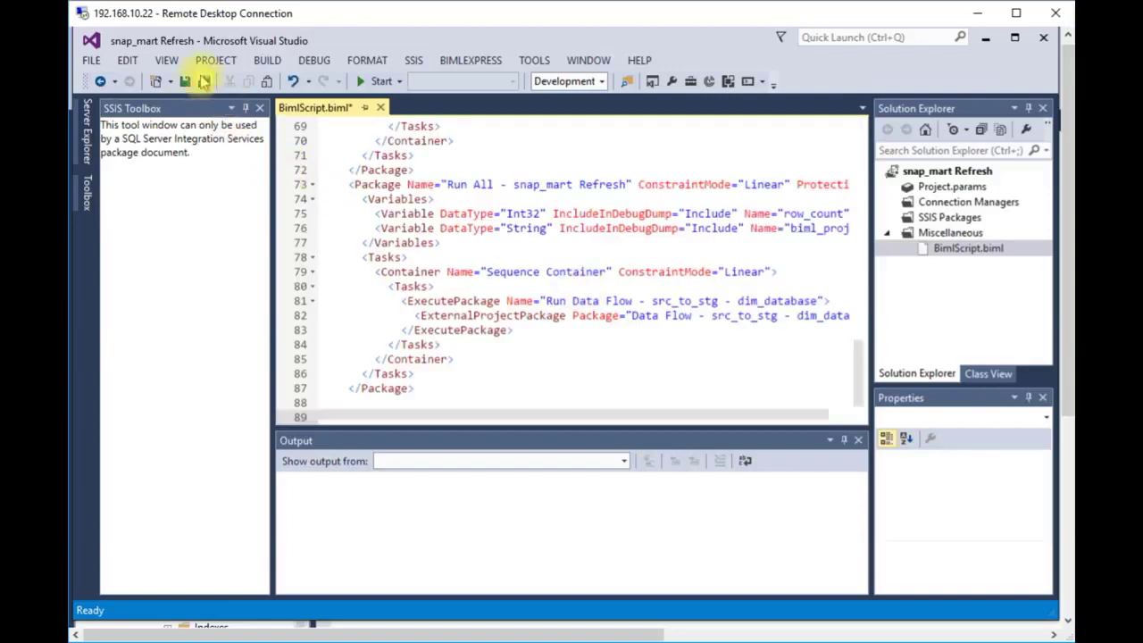
{"action": "left_click", "coordinate": [184, 81]}
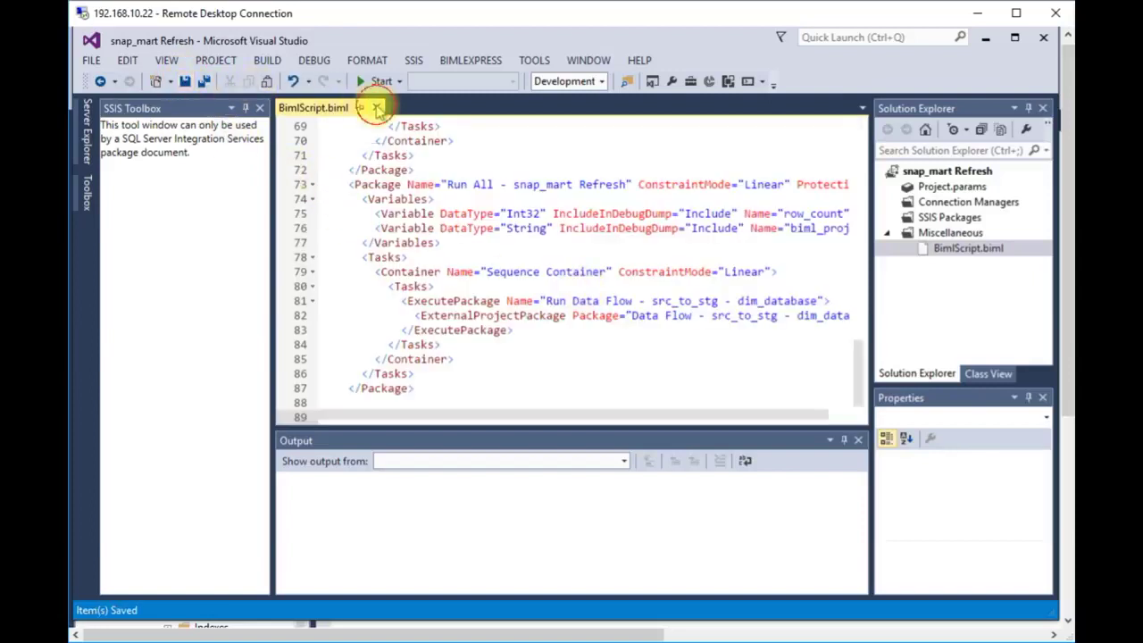
{"action": "left_click", "coordinate": [377, 107]}
Step: Generate the SSIS packages from BimlScript.biml, and expand the Connection Managers and SSIS Packages folders of the project
{"action": "right_click", "coordinate": [953, 252]}
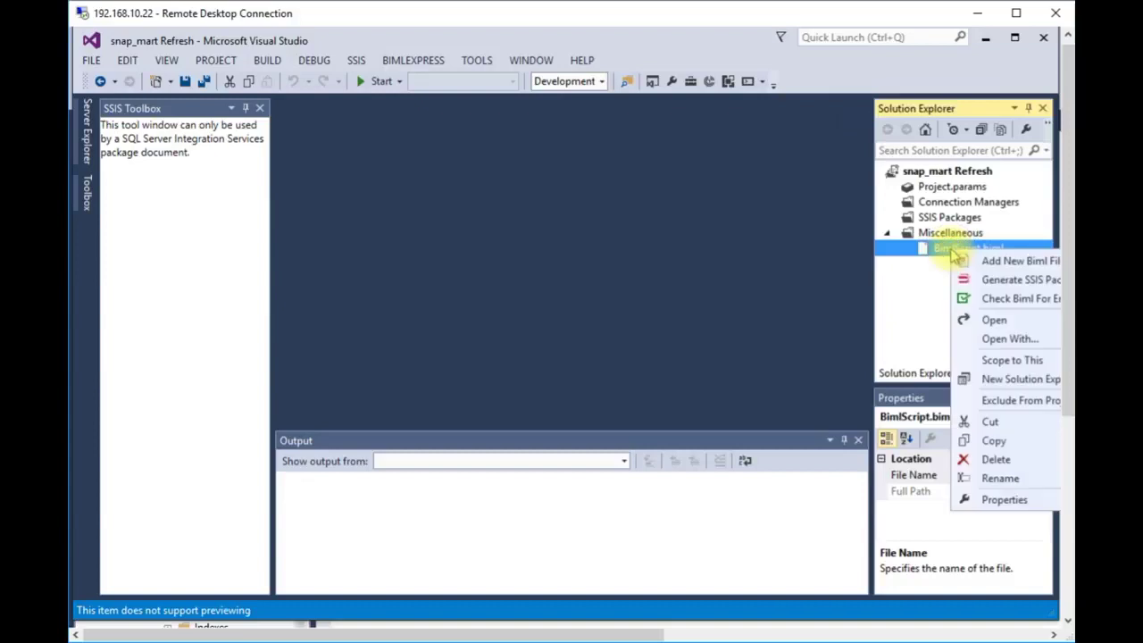
{"action": "left_click", "coordinate": [987, 281]}
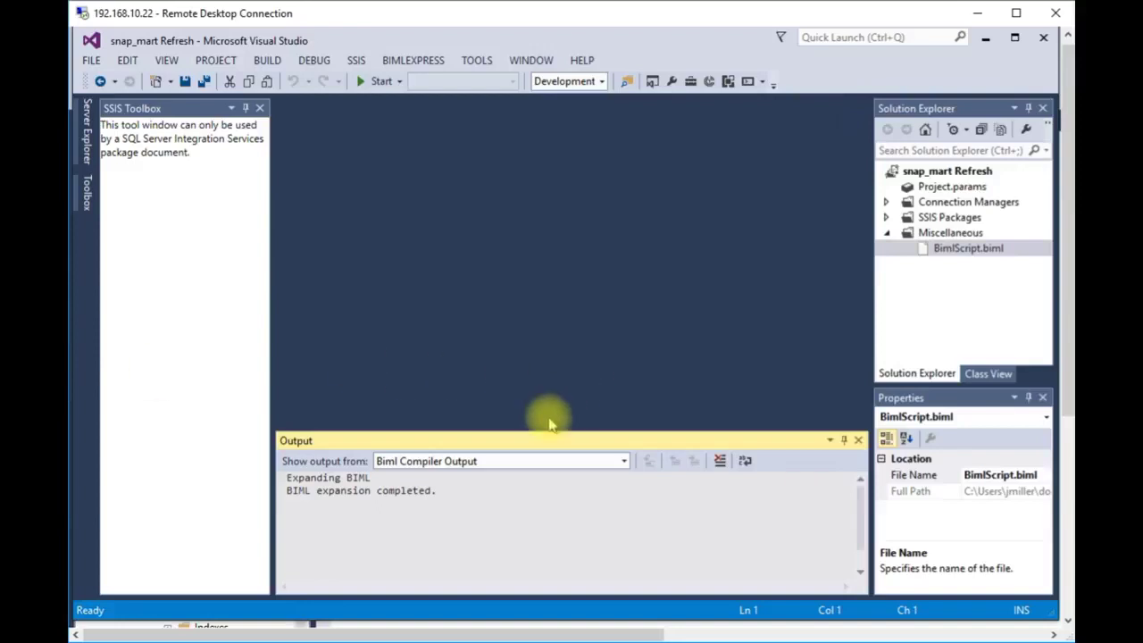
{"action": "left_click", "coordinate": [886, 202]}
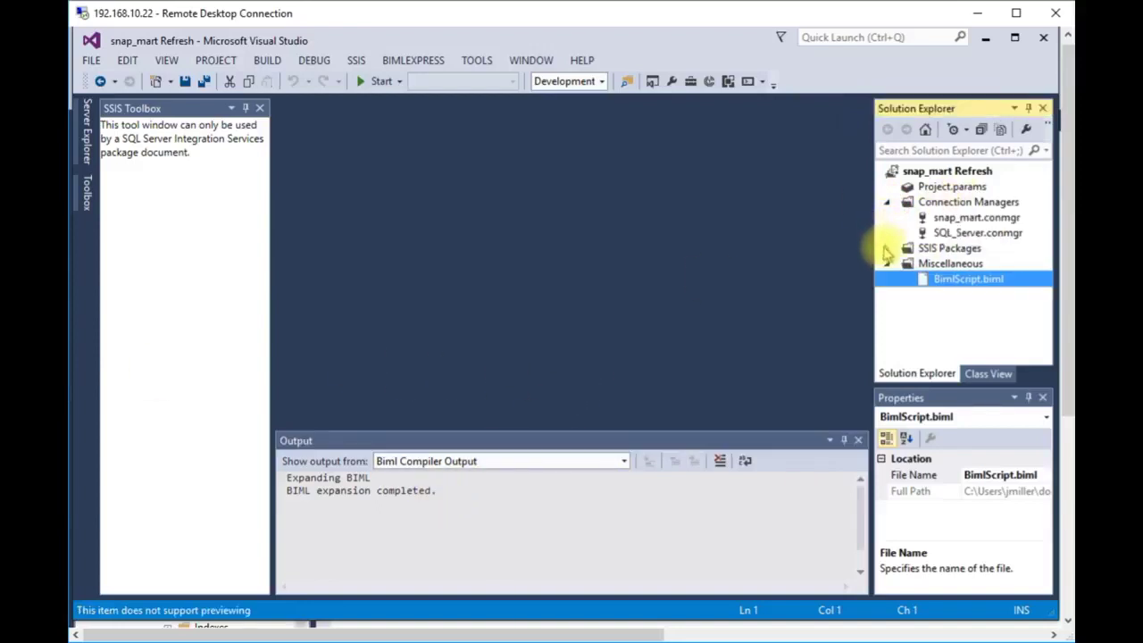
{"action": "left_click", "coordinate": [886, 249]}
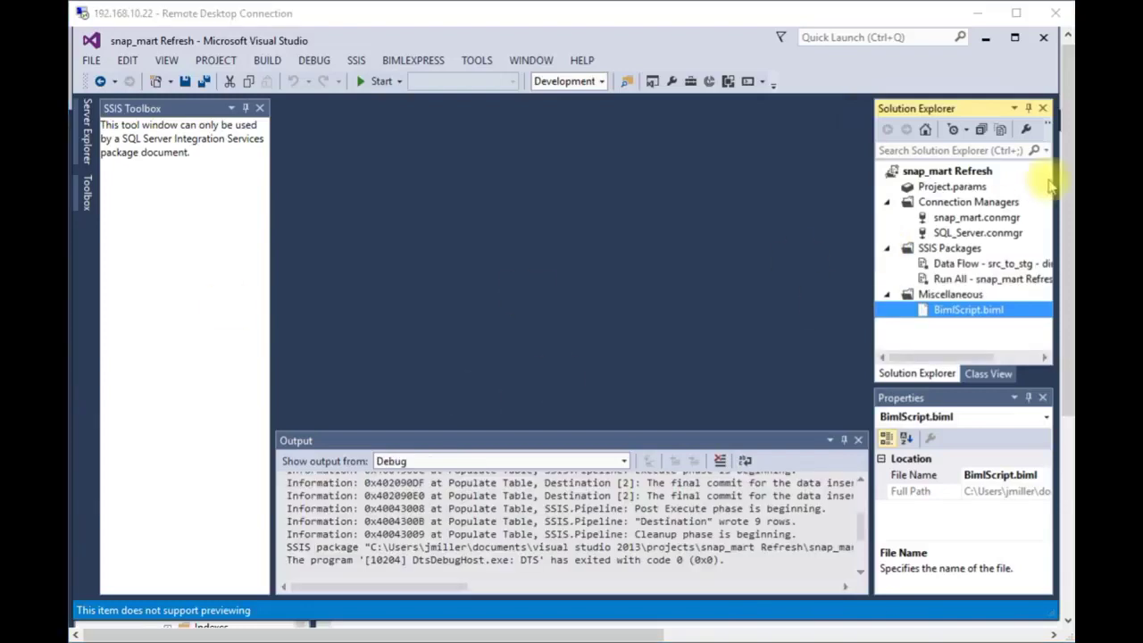
Step: Open the Run All - snap_mart Refresh package and execute it
{"action": "double_click", "coordinate": [950, 279]}
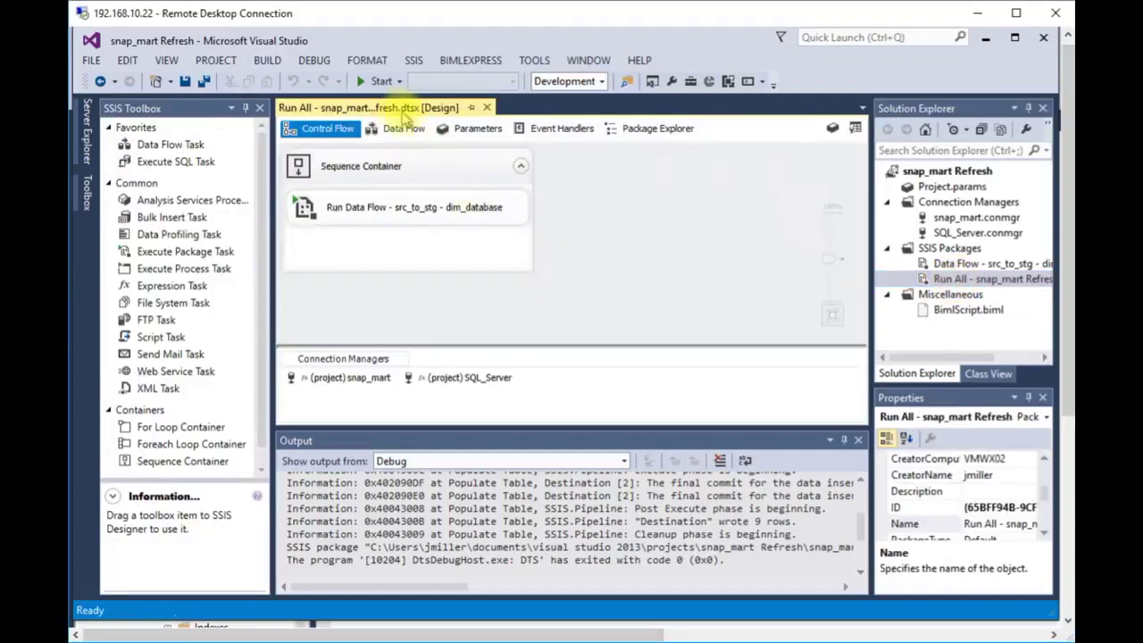
{"action": "left_click", "coordinate": [379, 80]}
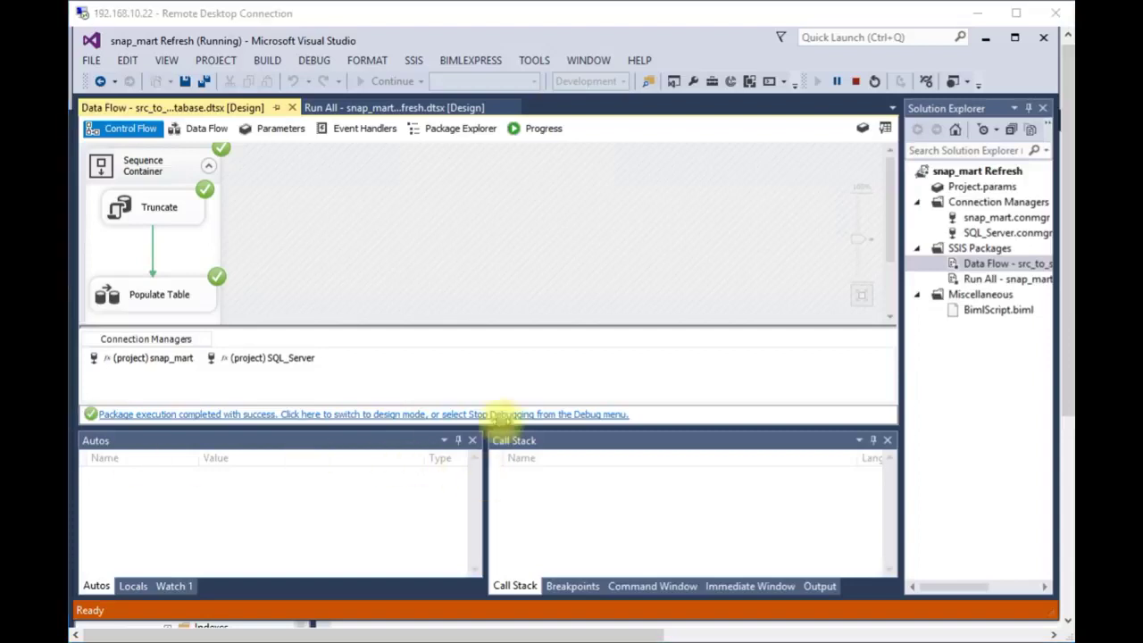
Step: Switch back to BimlSnap in the browser and highlight the bimlsnap.net/bimlsnap part of the page address
{"action": "left_click", "coordinate": [342, 641]}
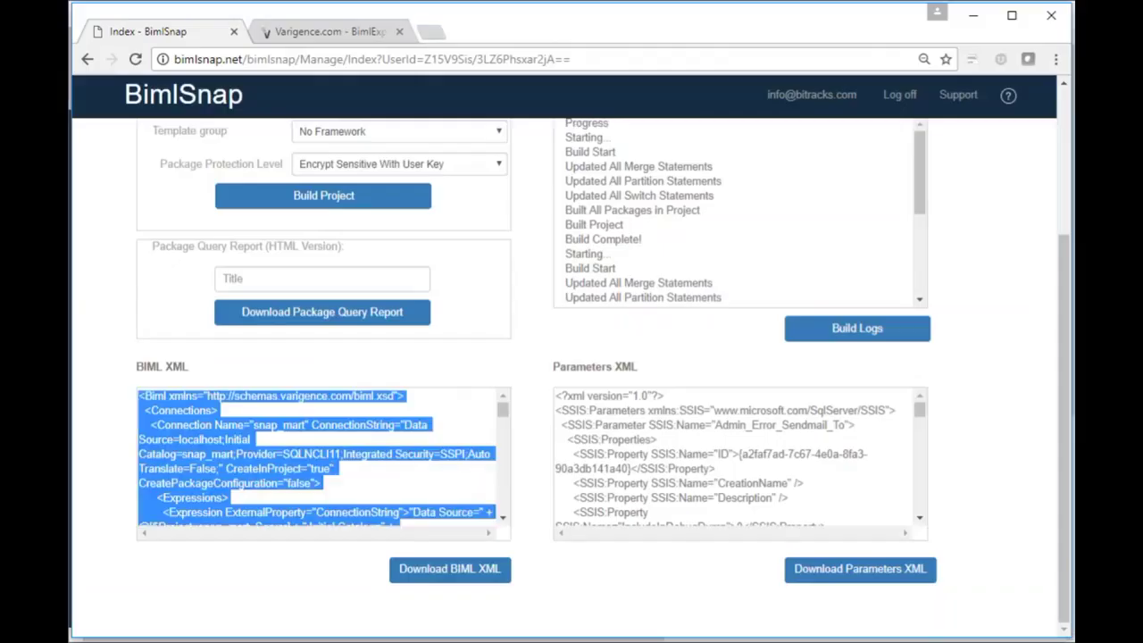
{"action": "left_click_drag", "start_coordinate": [1063, 295], "coordinate": [1063, 105]}
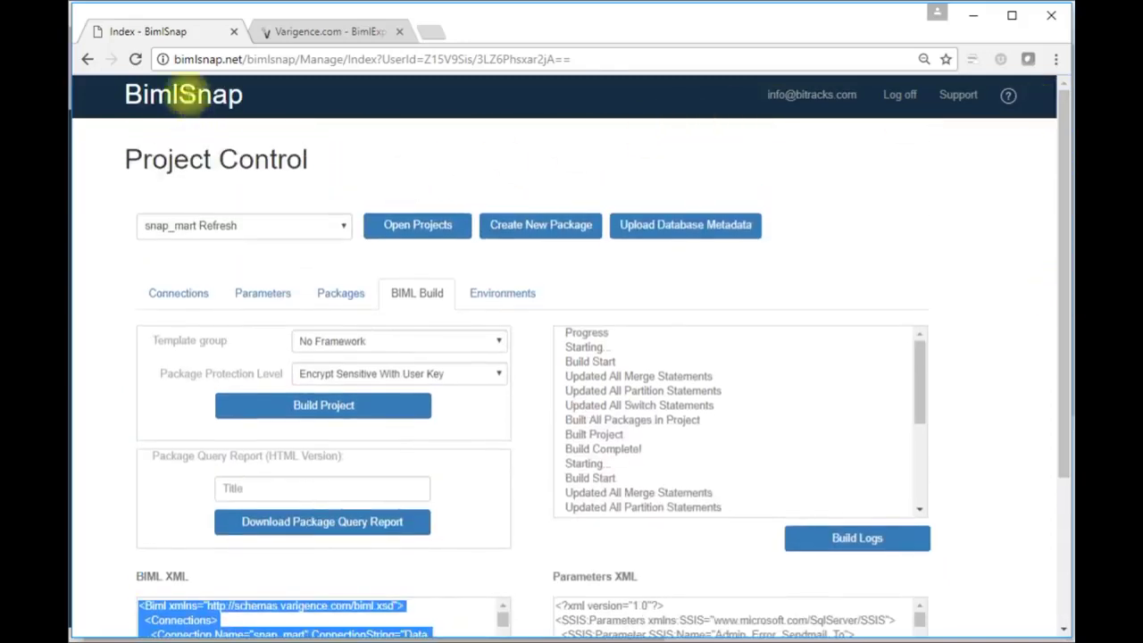
{"action": "left_click_drag", "start_coordinate": [178, 59], "coordinate": [294, 61]}
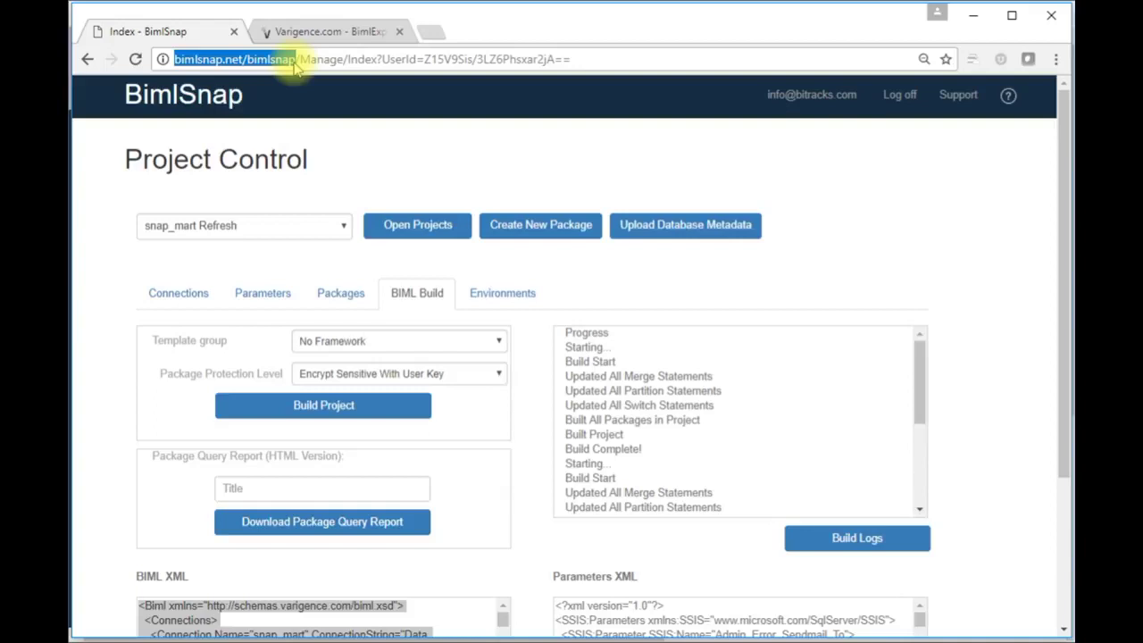